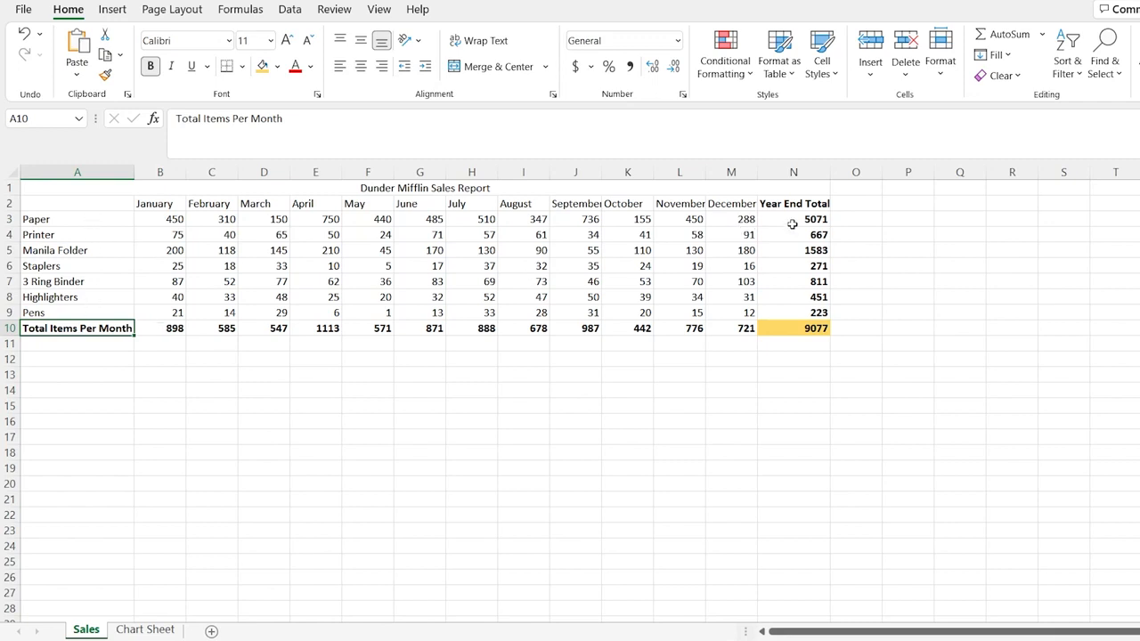
Check the Year End Total formula for Paper and look at the Chart Sheet worksheet before returning to Sales.
{"action": "left_click", "coordinate": [795, 223]}
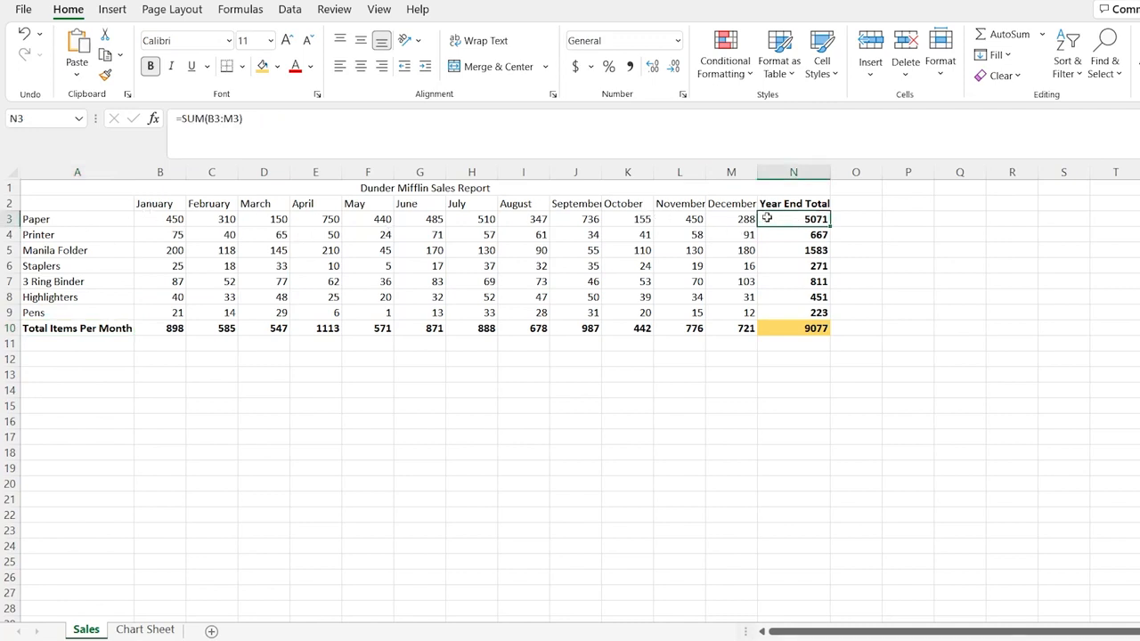
{"action": "left_click", "coordinate": [567, 395]}
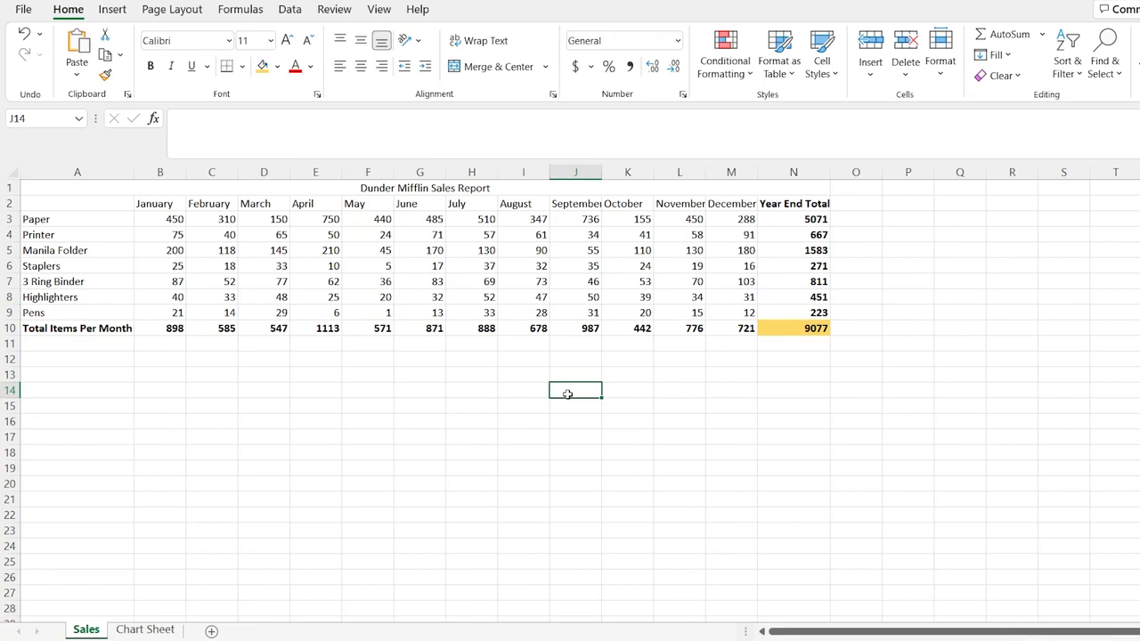
{"action": "left_click", "coordinate": [145, 630]}
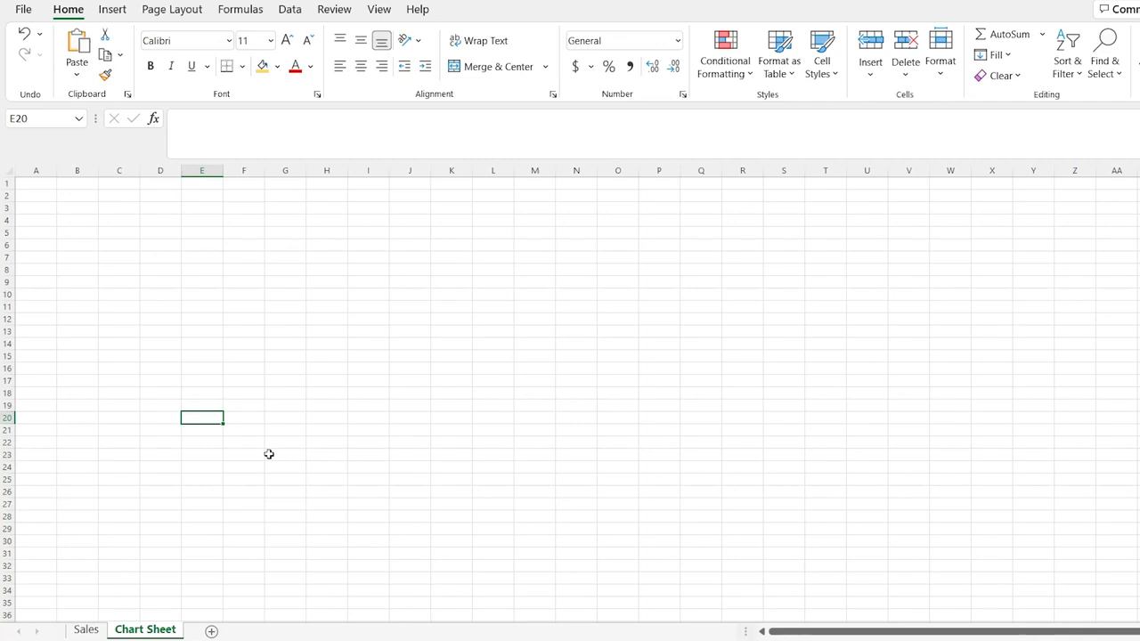
{"action": "left_click", "coordinate": [88, 632]}
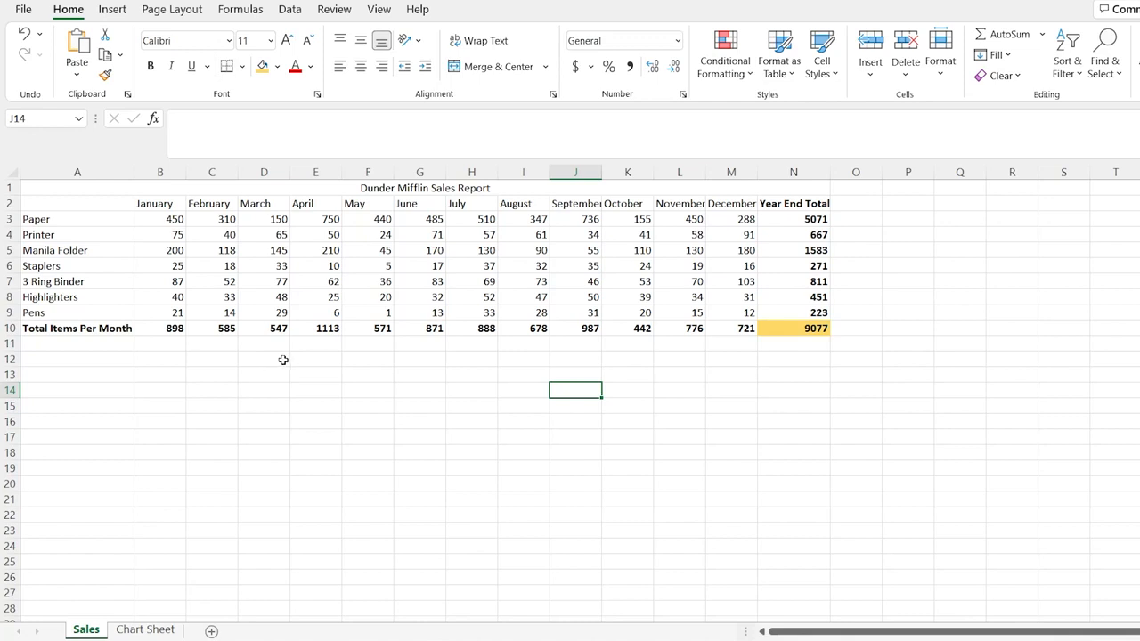
Insert a 2-D clustered column chart from the sales data in A2:N10 and place it directly below the table.
{"action": "left_click_drag", "start_coordinate": [94, 201], "coordinate": [784, 331]}
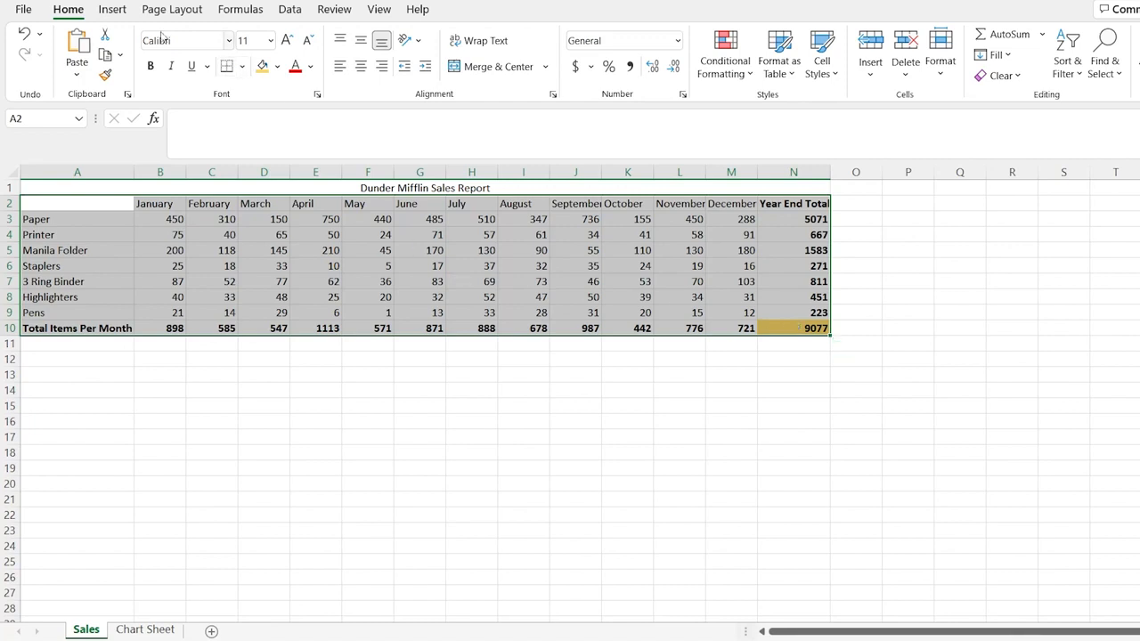
{"action": "left_click", "coordinate": [115, 12]}
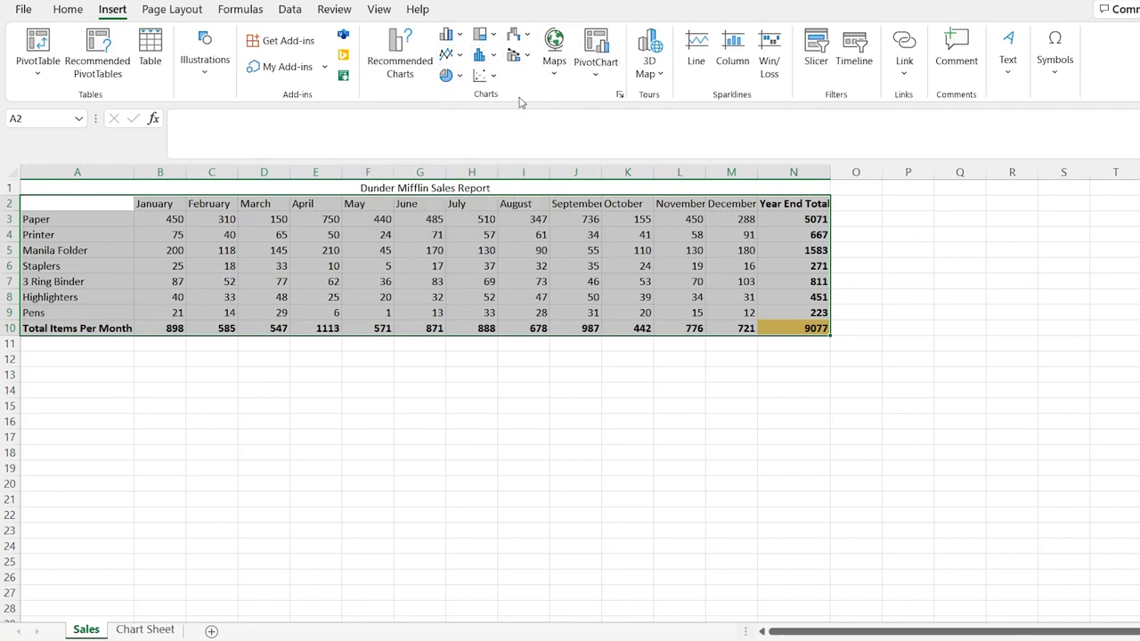
{"action": "left_click", "coordinate": [459, 36]}
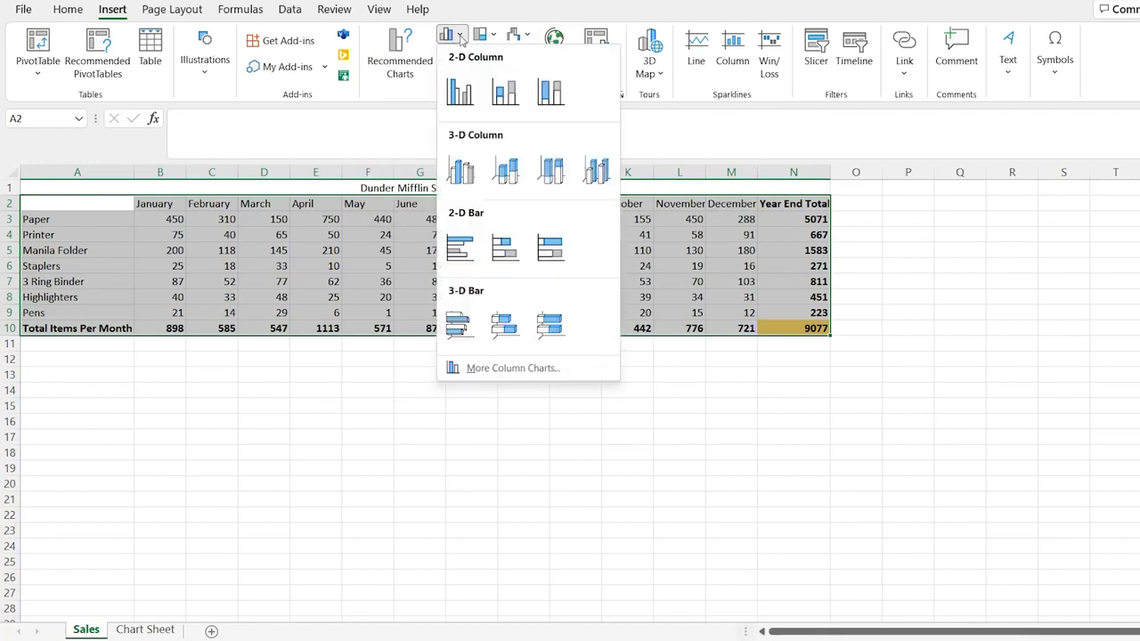
{"action": "left_click", "coordinate": [460, 89]}
{"action": "left_click_drag", "start_coordinate": [522, 300], "coordinate": [344, 359]}
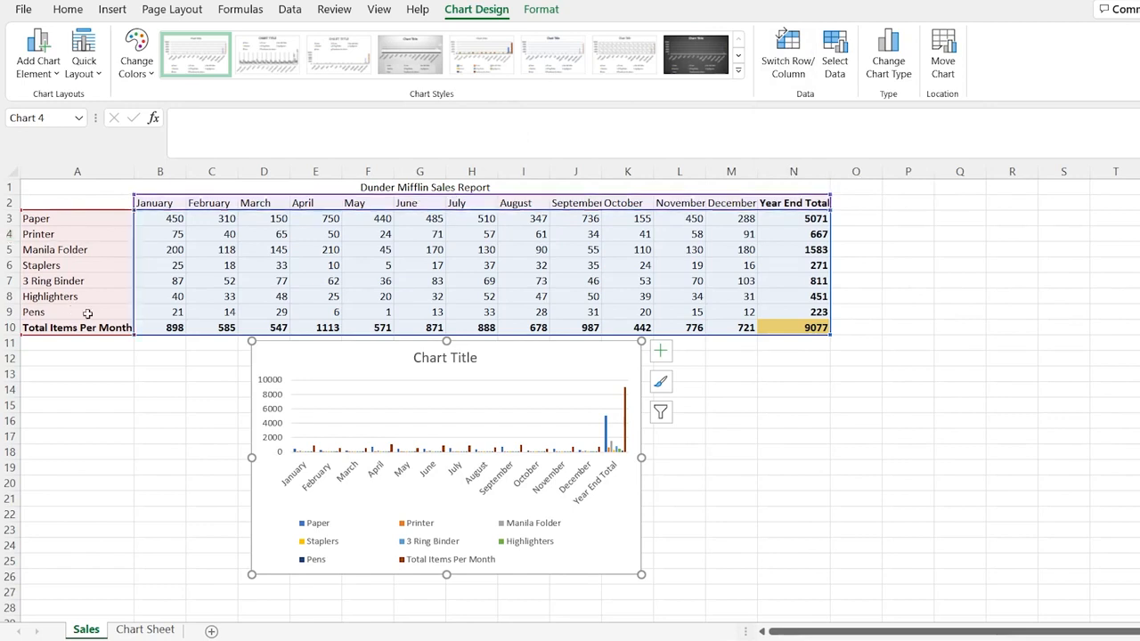
Try switching the chart's rows and columns and switch them back, leaving its source data selection unedited.
{"action": "left_click", "coordinate": [792, 59]}
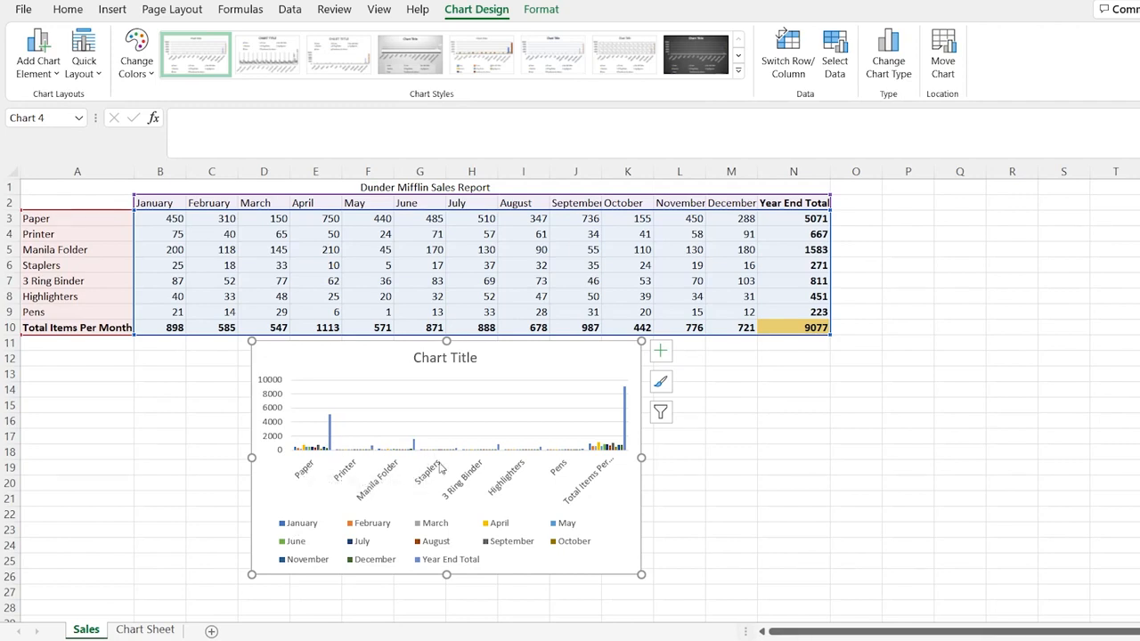
{"action": "left_click", "coordinate": [789, 59]}
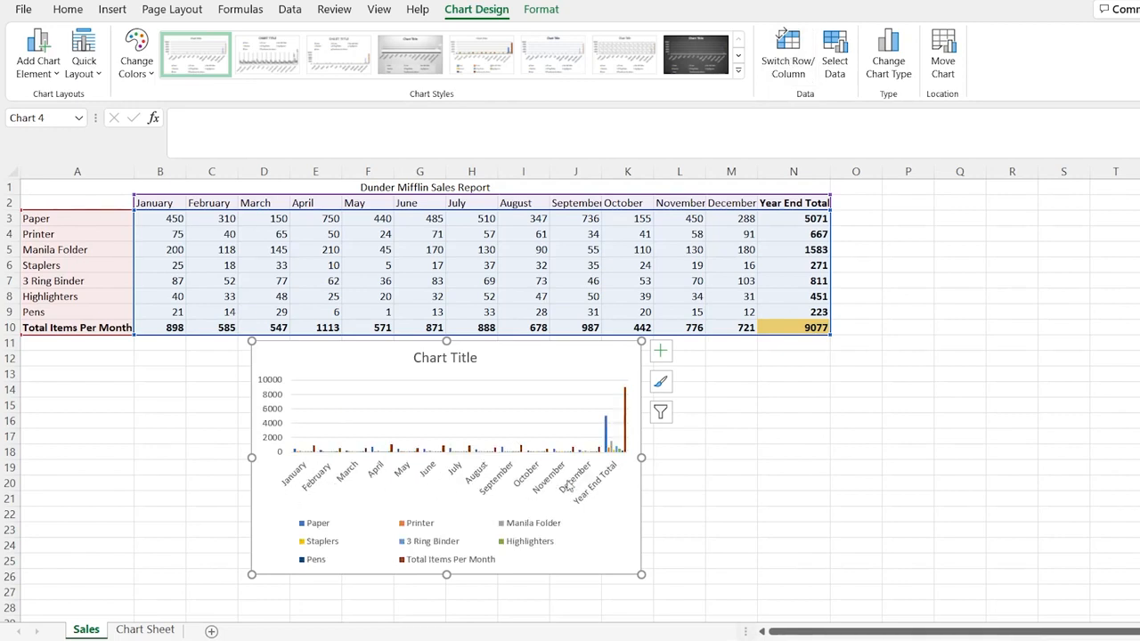
{"action": "left_click", "coordinate": [833, 49]}
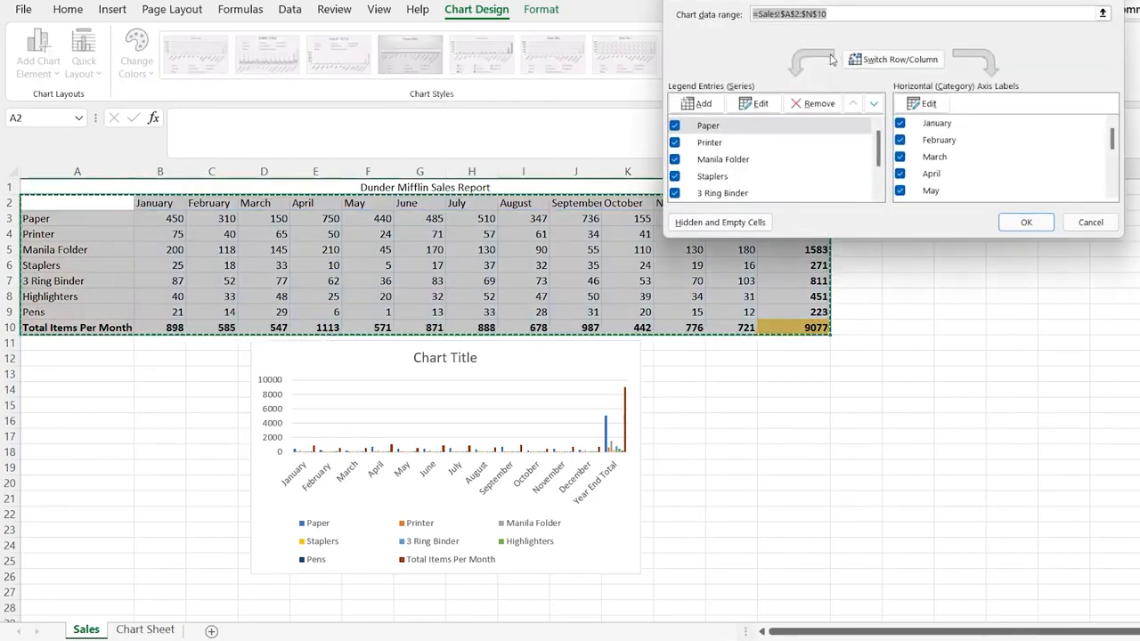
{"action": "left_click", "coordinate": [1091, 223]}
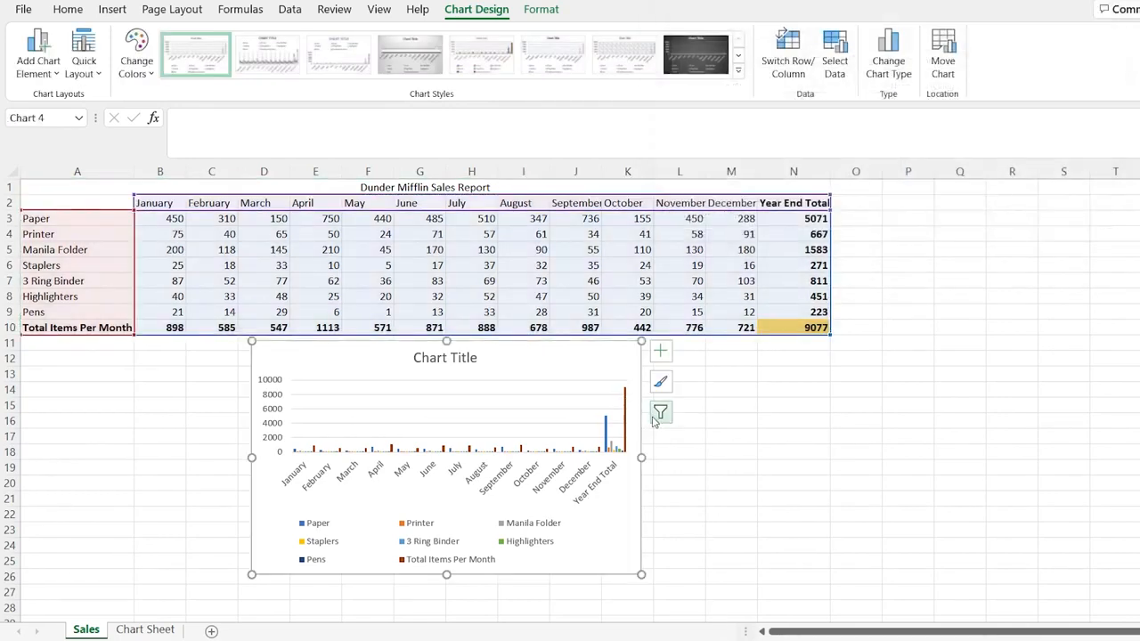
Filter the Total Items Per Month series and the Year End Total category out of the chart.
{"action": "left_click", "coordinate": [660, 413]}
{"action": "scroll", "coordinate": [784, 402], "scroll_direction": "down", "scroll_amount": 4}
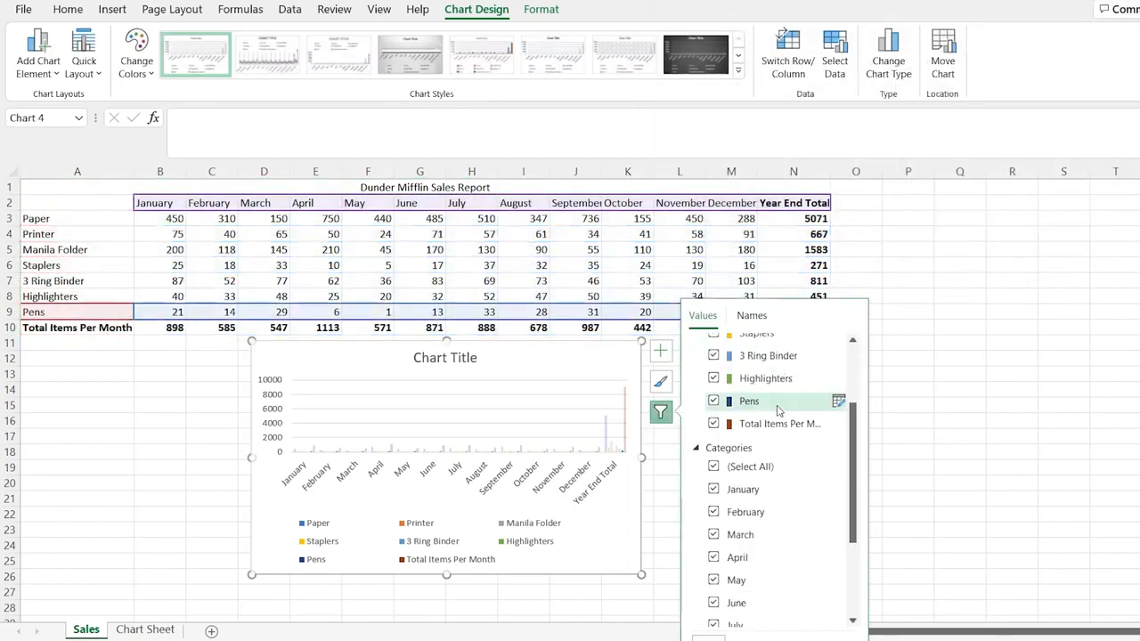
{"action": "scroll", "coordinate": [743, 606], "scroll_direction": "up", "scroll_amount": 4}
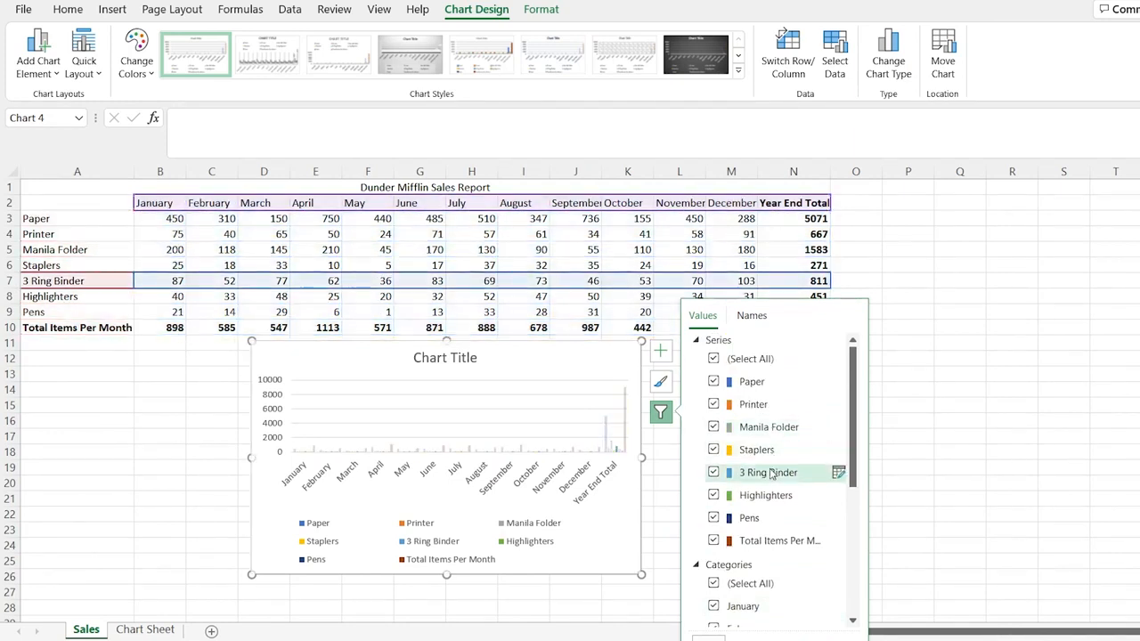
{"action": "left_click", "coordinate": [714, 541]}
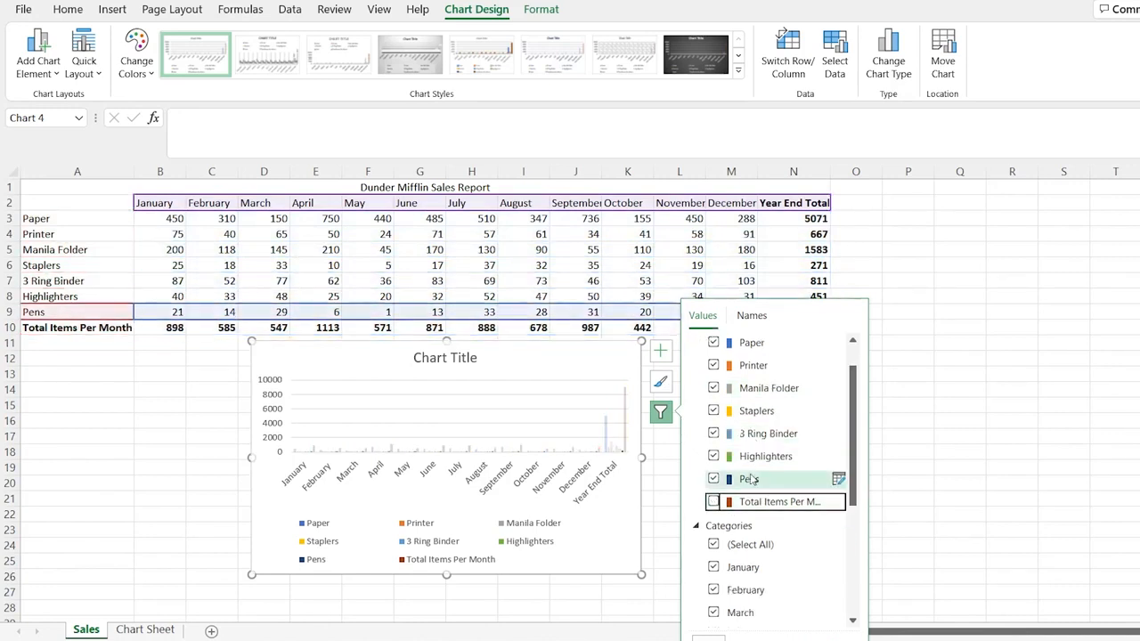
{"action": "scroll", "coordinate": [750, 480], "scroll_direction": "down", "scroll_amount": 4}
{"action": "left_click", "coordinate": [713, 614]}
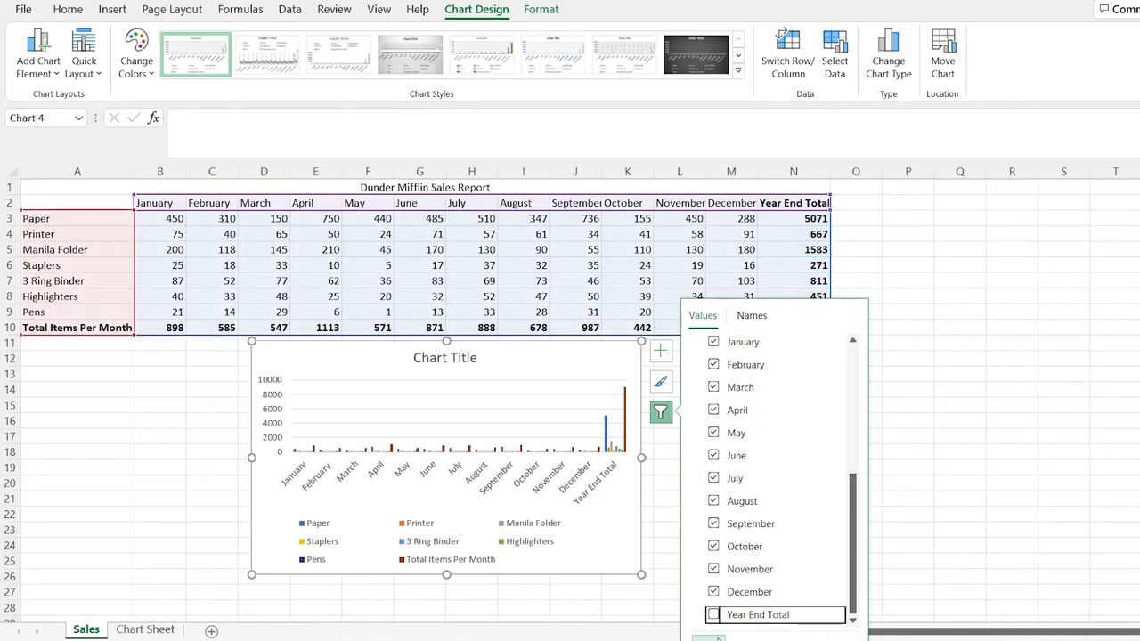
{"action": "left_click", "coordinate": [708, 638]}
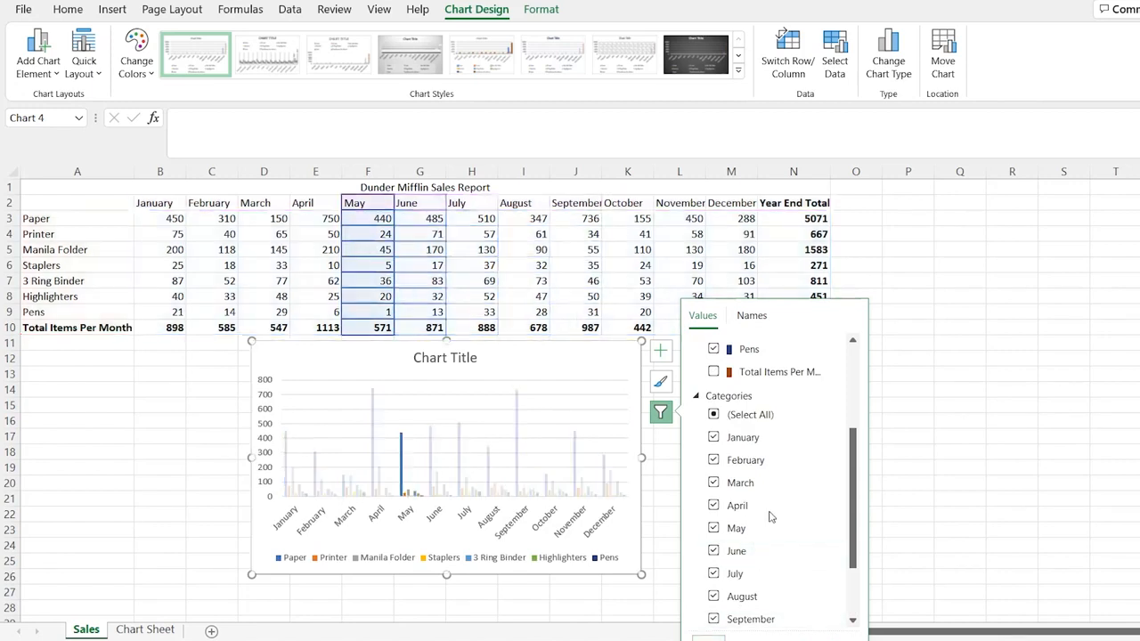
{"action": "left_click", "coordinate": [661, 413]}
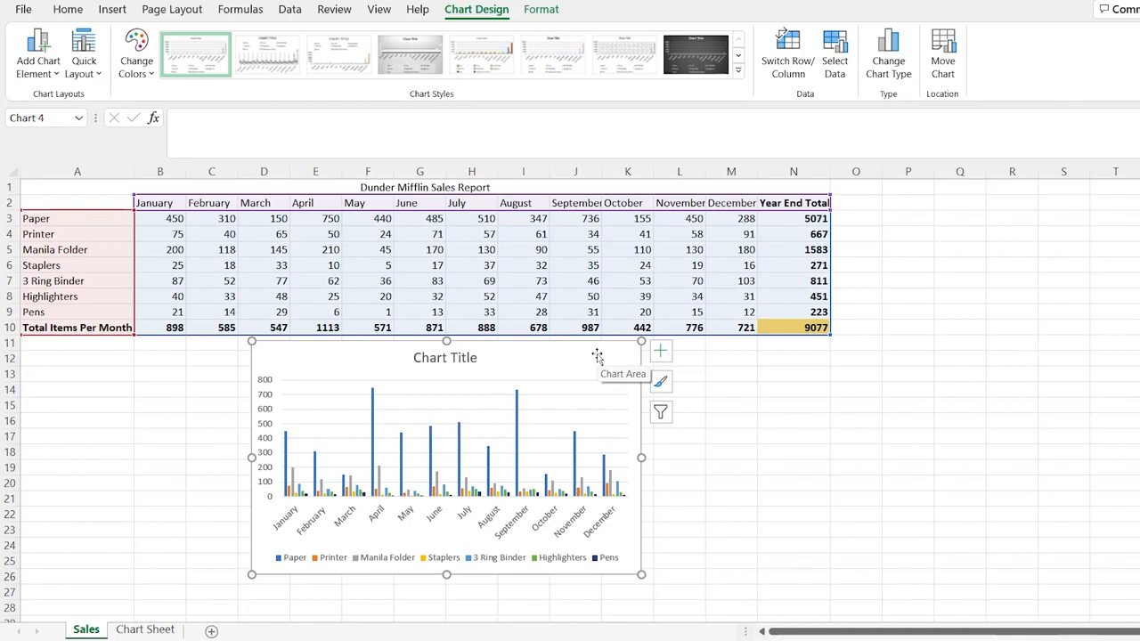
Change the chart title to "Products Sold Per Month".
{"action": "double_click", "coordinate": [456, 359]}
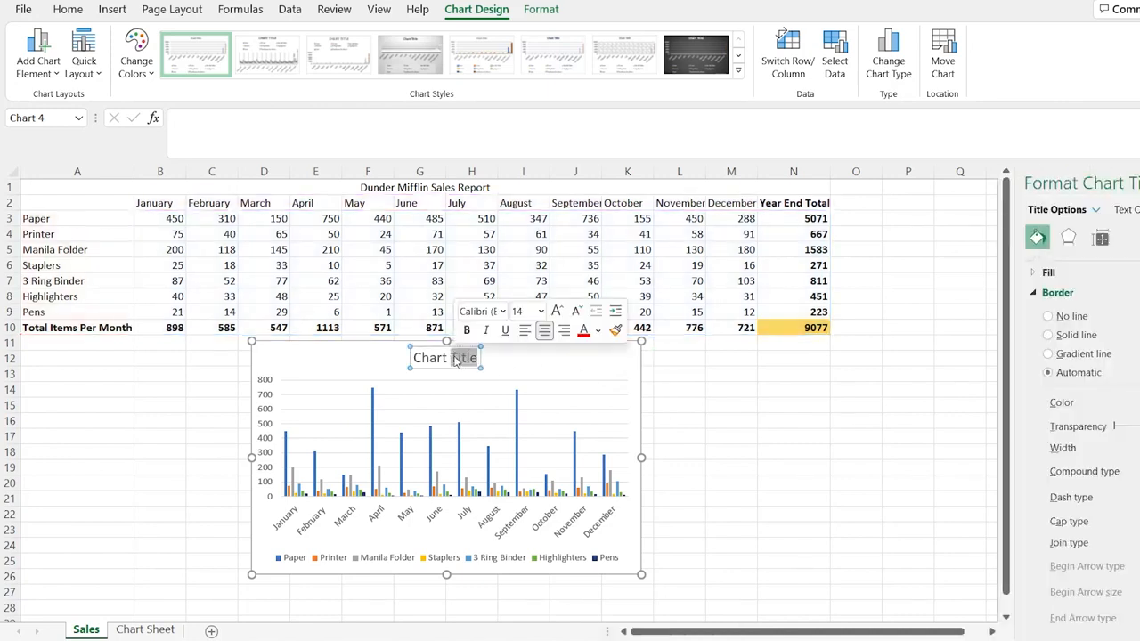
{"action": "left_click", "coordinate": [452, 358]}
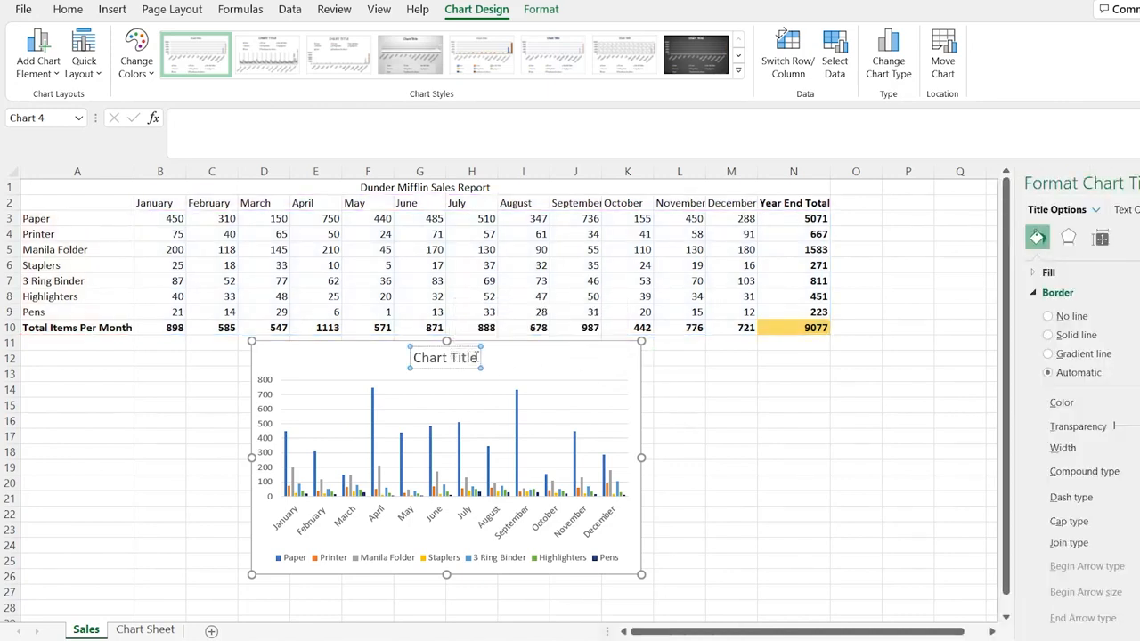
{"action": "left_click_drag", "start_coordinate": [478, 357], "coordinate": [411, 360]}
{"action": "type", "text": "Products Sold"}
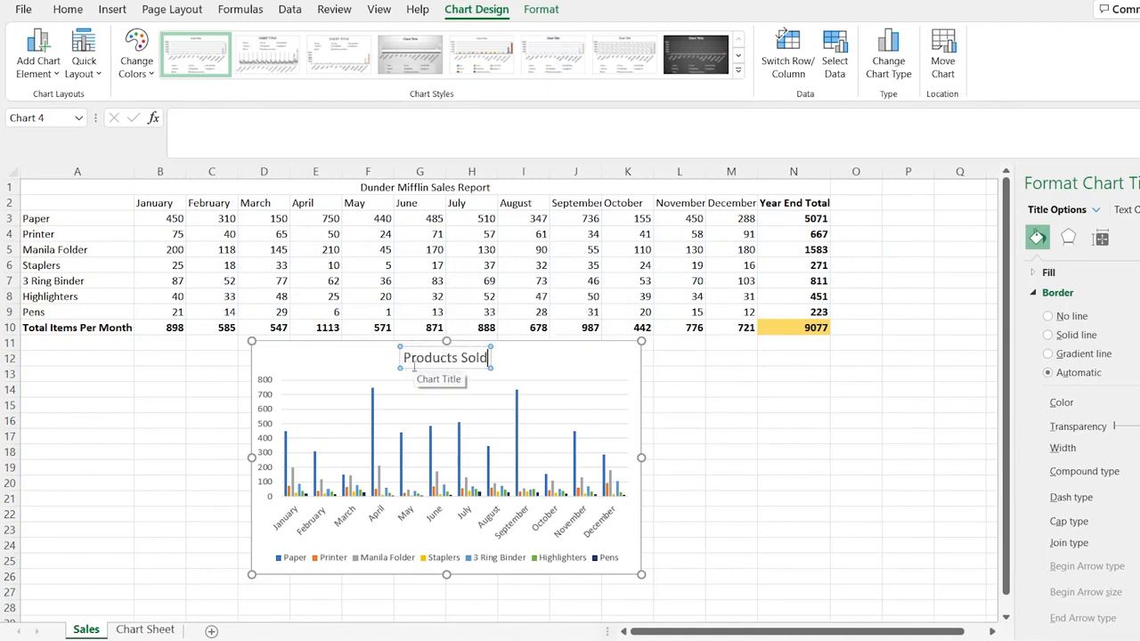
{"action": "type", "text": " Per Month"}
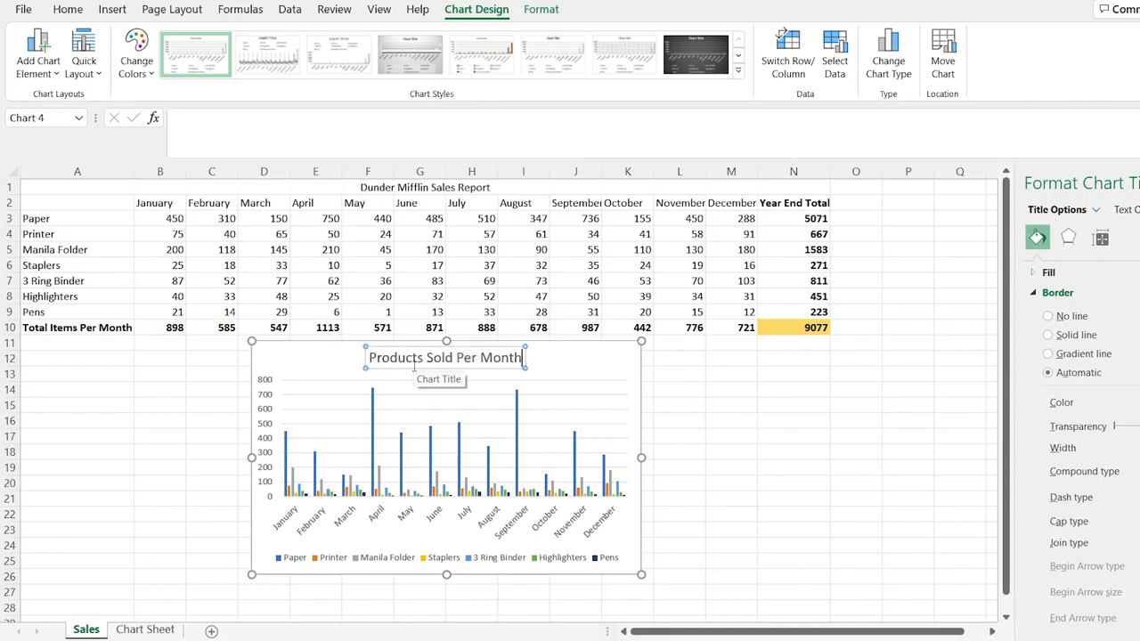
{"action": "left_click", "coordinate": [559, 357]}
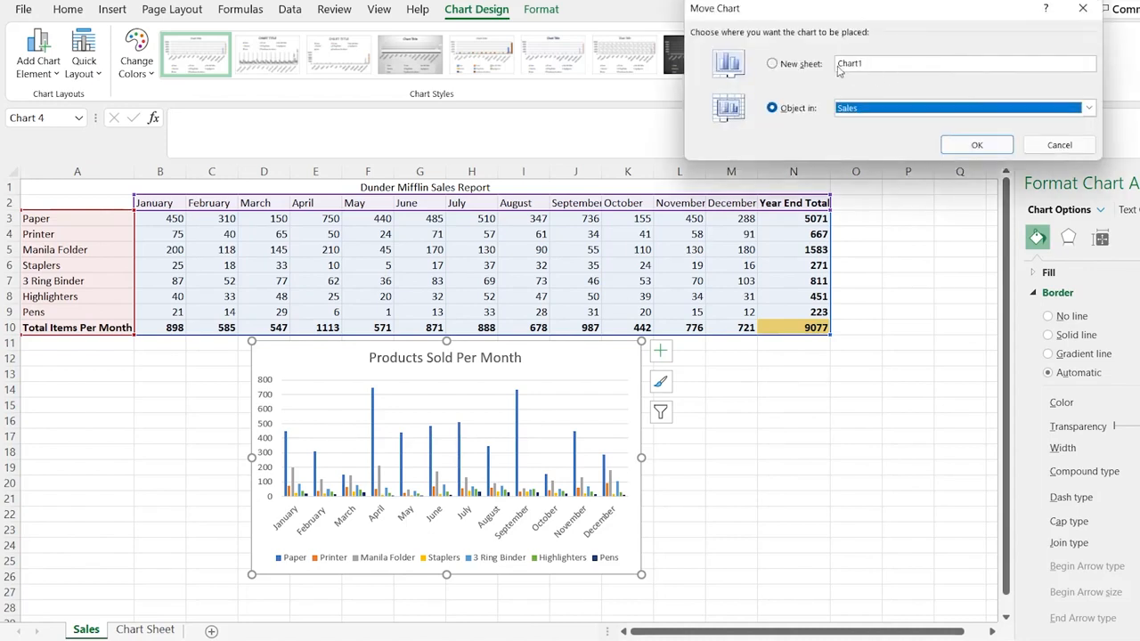
{"action": "left_click", "coordinate": [1088, 108]}
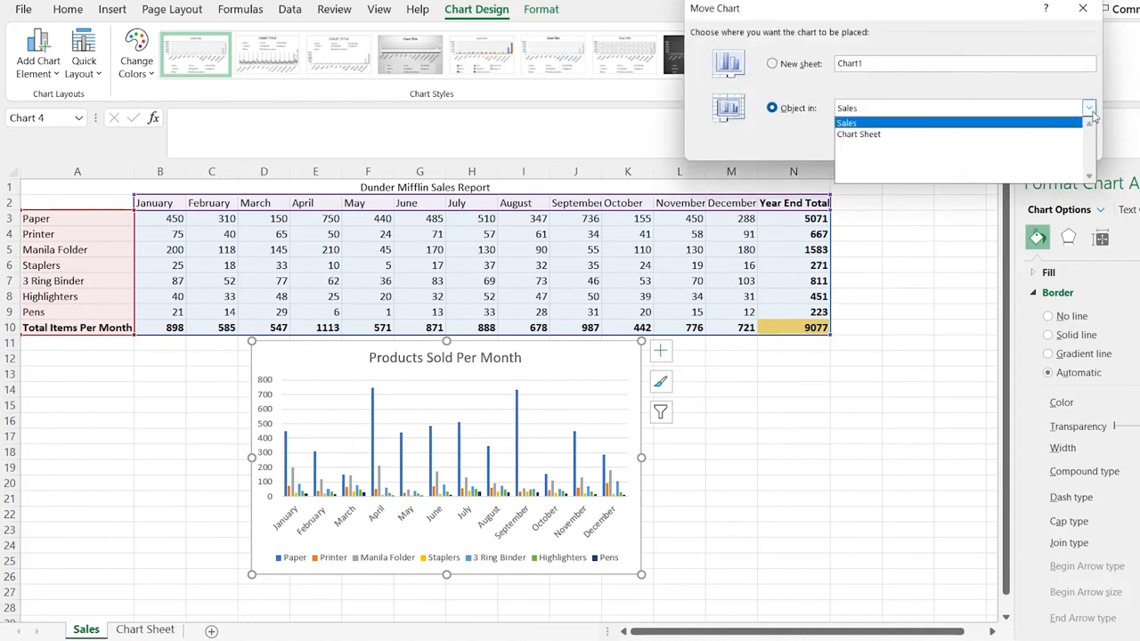
{"action": "left_click", "coordinate": [1028, 93]}
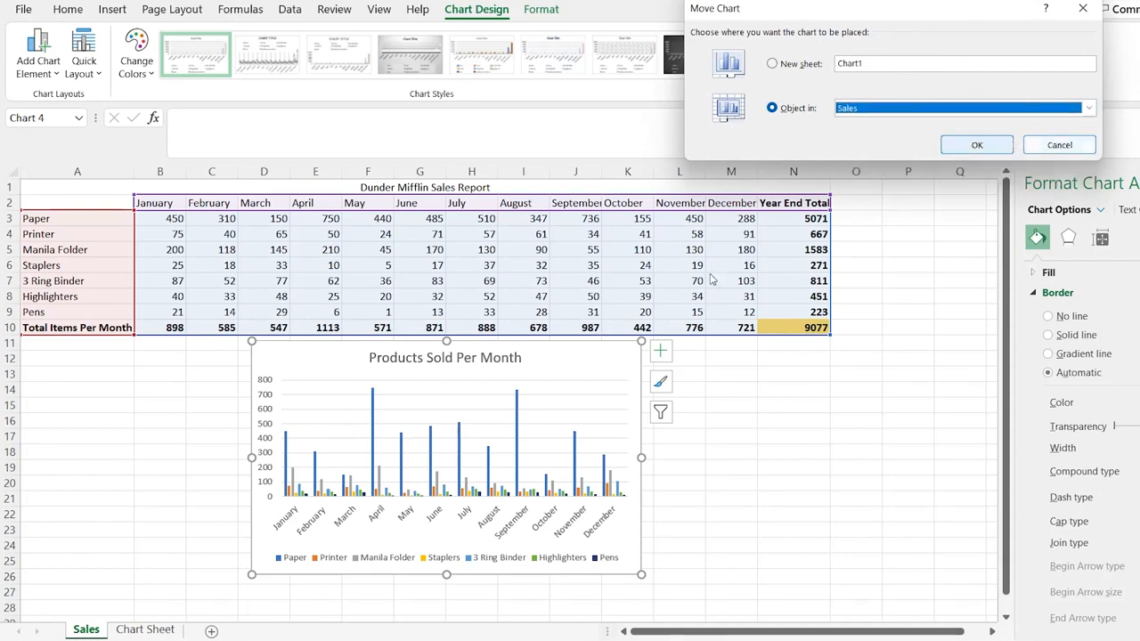
{"action": "left_click", "coordinate": [1062, 143]}
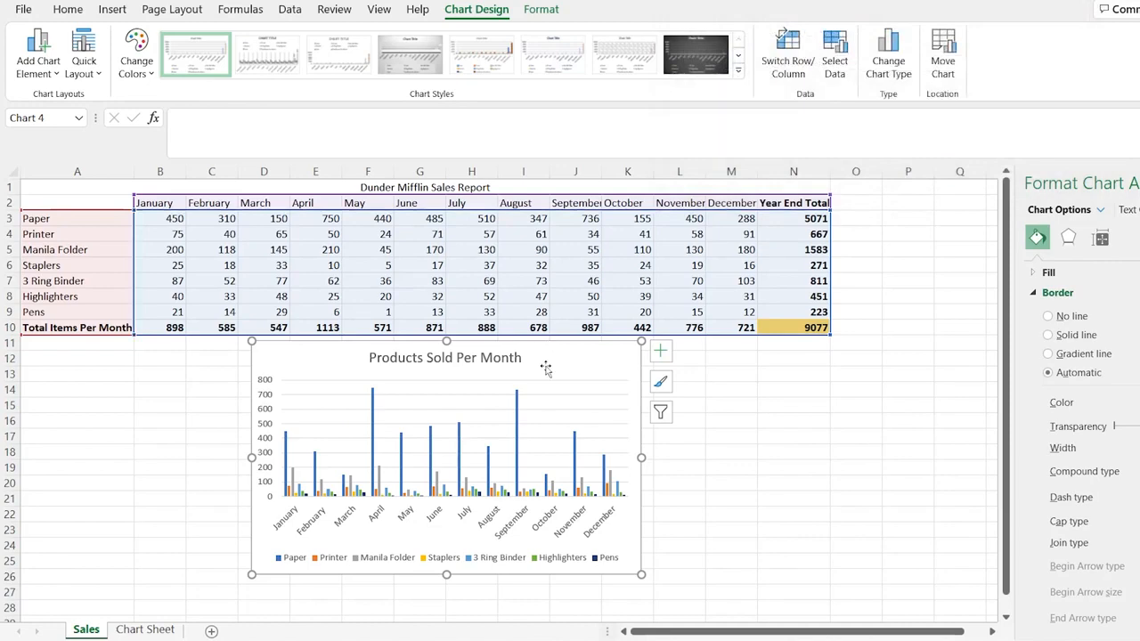
Paste a copy of the Products Sold Per Month chart into Chart Sheet and position its upper-left corner at cell B2.
{"action": "left_click", "coordinate": [147, 629]}
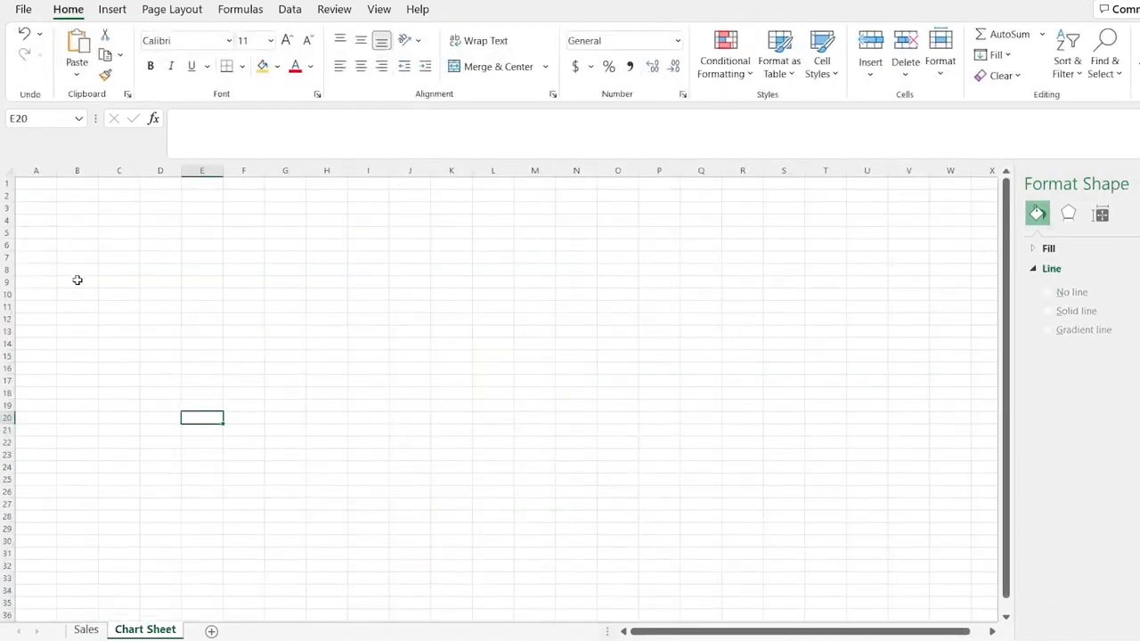
{"action": "left_click", "coordinate": [47, 181]}
{"action": "key", "text": "ctrl+v"}
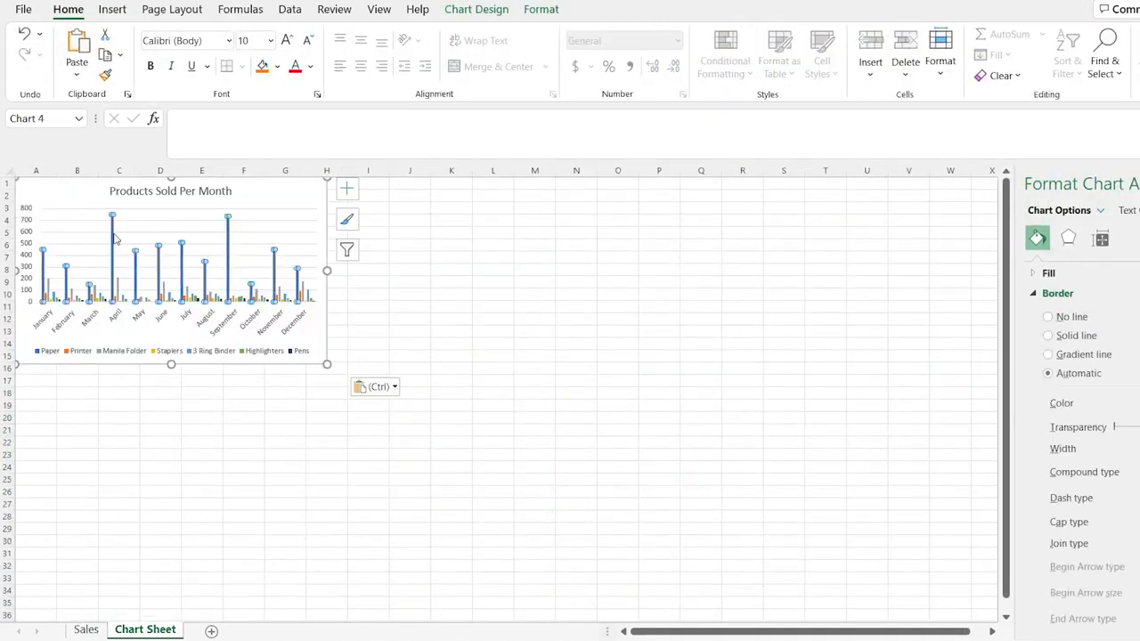
{"action": "left_click", "coordinate": [128, 246]}
{"action": "left_click_drag", "start_coordinate": [89, 193], "coordinate": [127, 209]}
{"action": "left_click", "coordinate": [127, 544]}
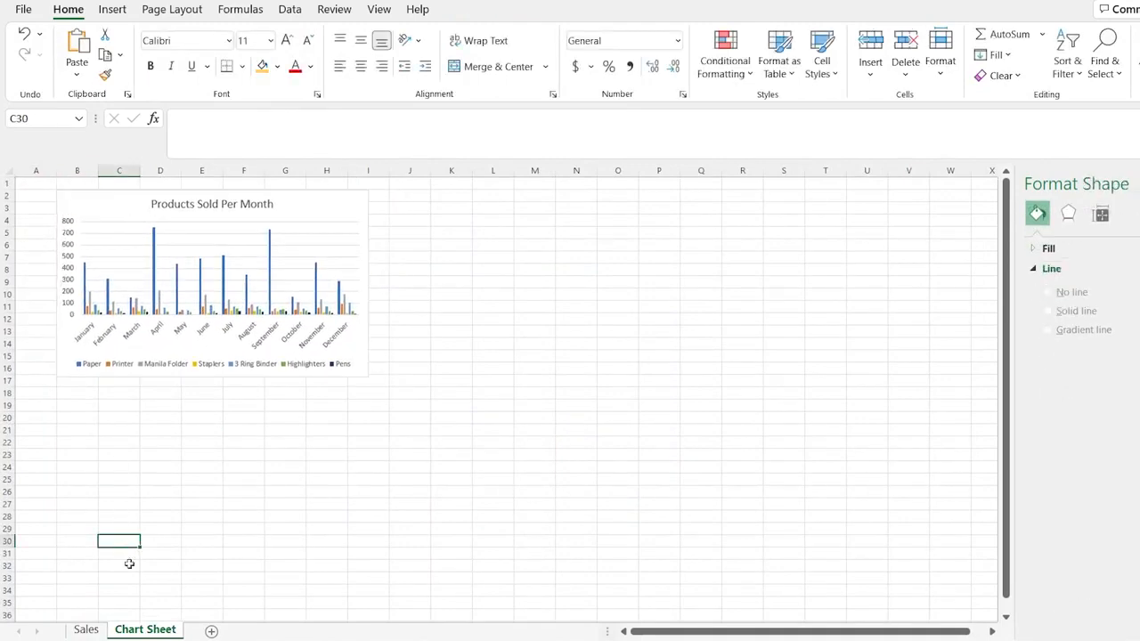
Compare the original chart on Sales with its copy on Chart Sheet and inspect the copy's series and category filters.
{"action": "left_click", "coordinate": [89, 629]}
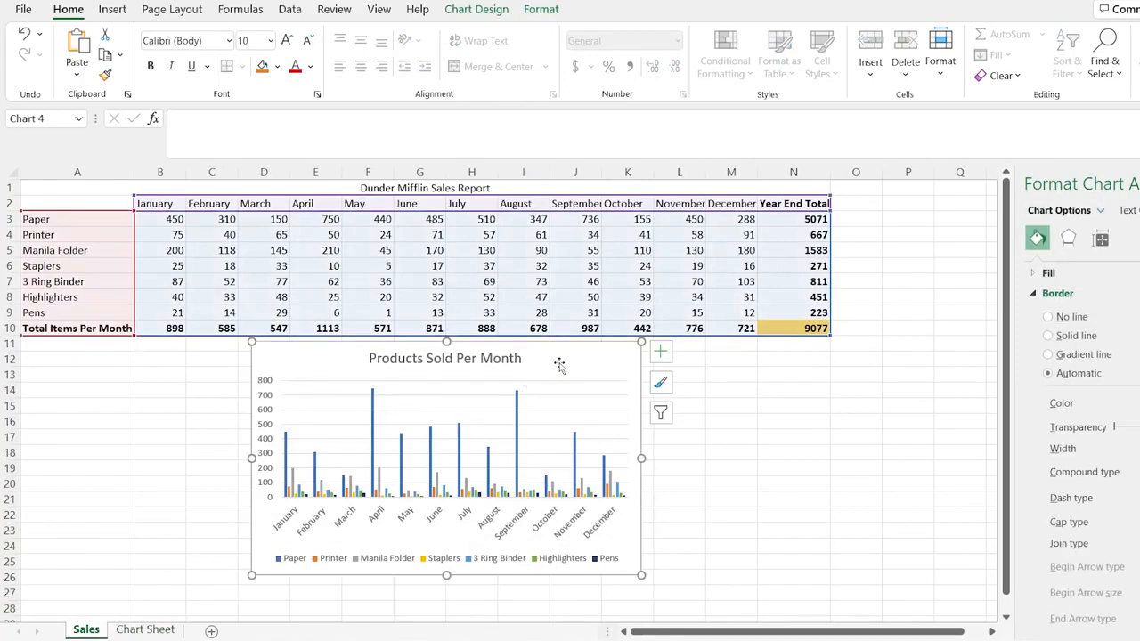
{"action": "left_click", "coordinate": [144, 629]}
{"action": "left_click", "coordinate": [293, 210]}
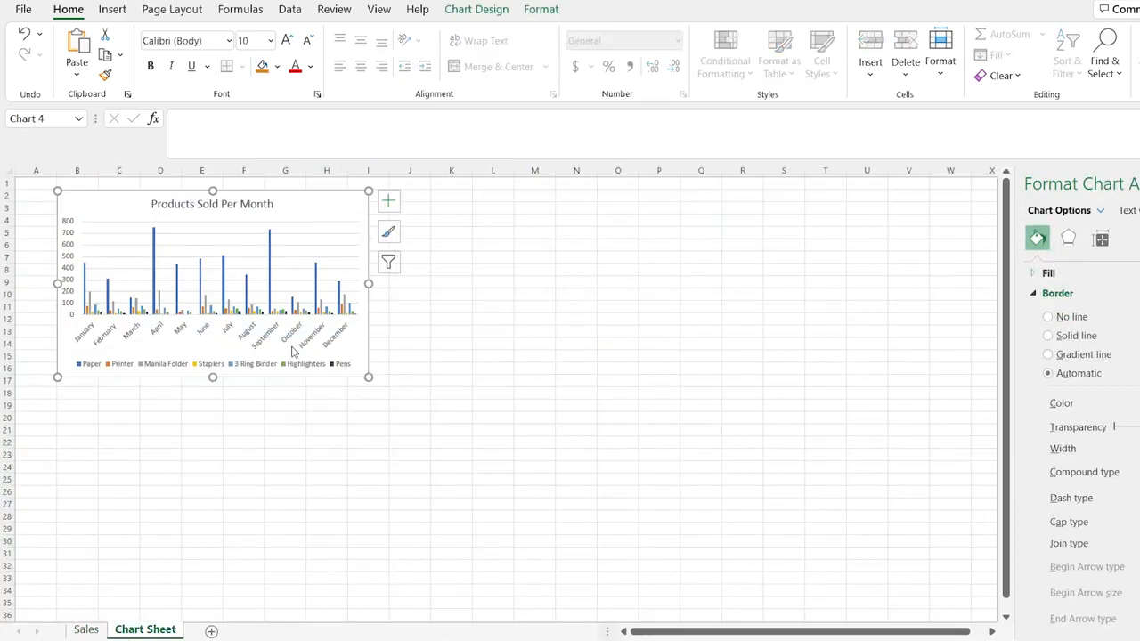
{"action": "left_click", "coordinate": [388, 262]}
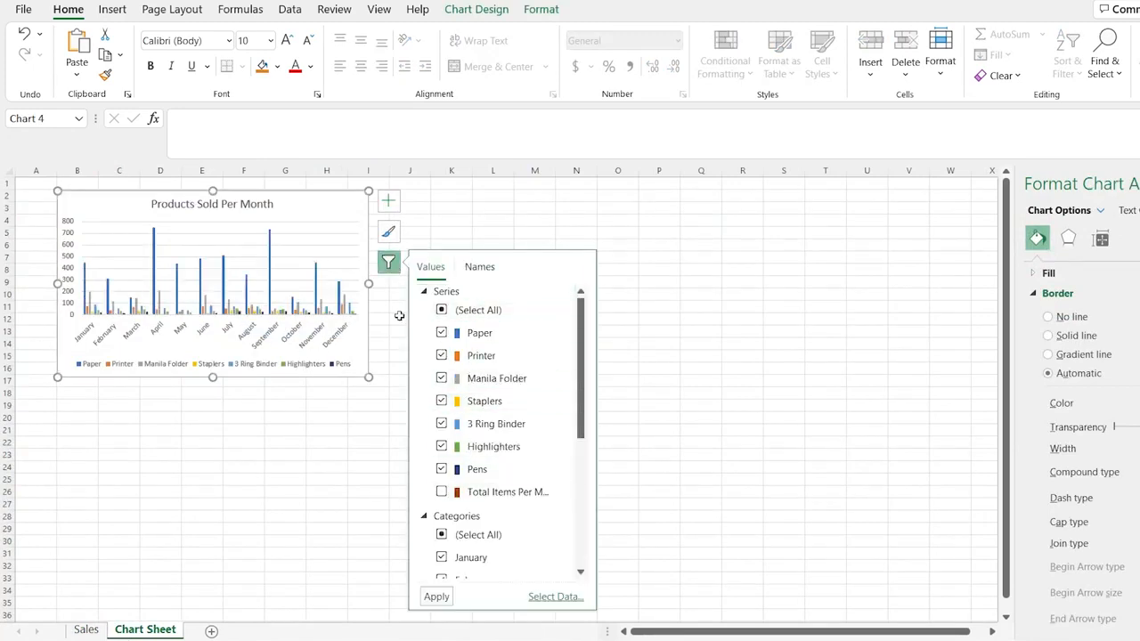
{"action": "left_click", "coordinate": [334, 413]}
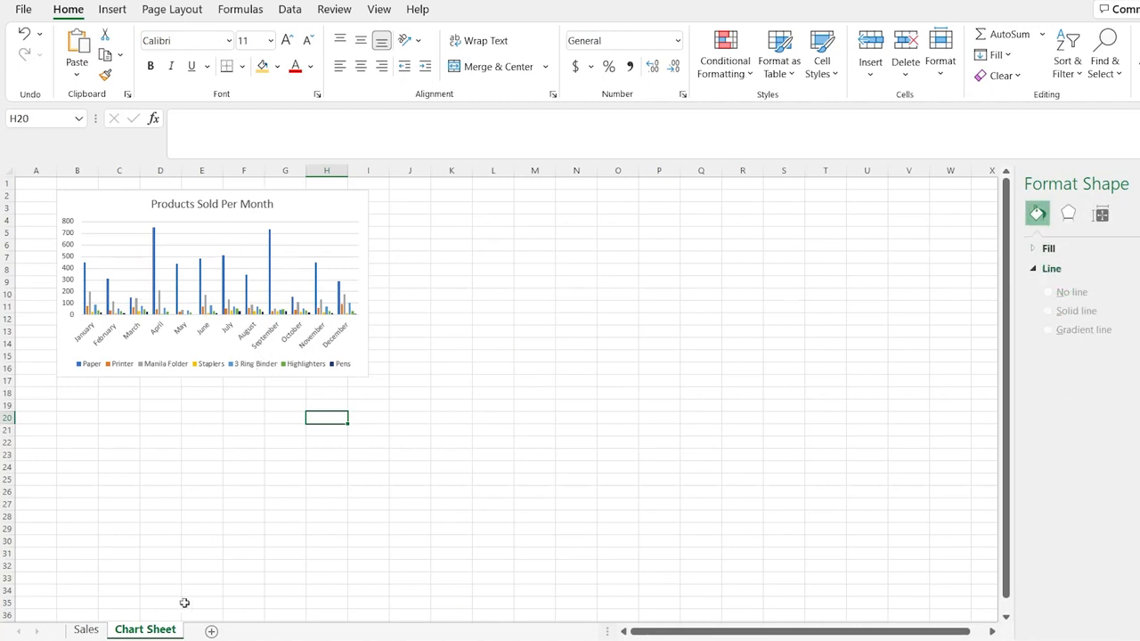
Open the chart type options for the Sales chart and compare the Stacked, 100% Stacked and 3-D Clustered Column previews.
{"action": "left_click", "coordinate": [89, 630]}
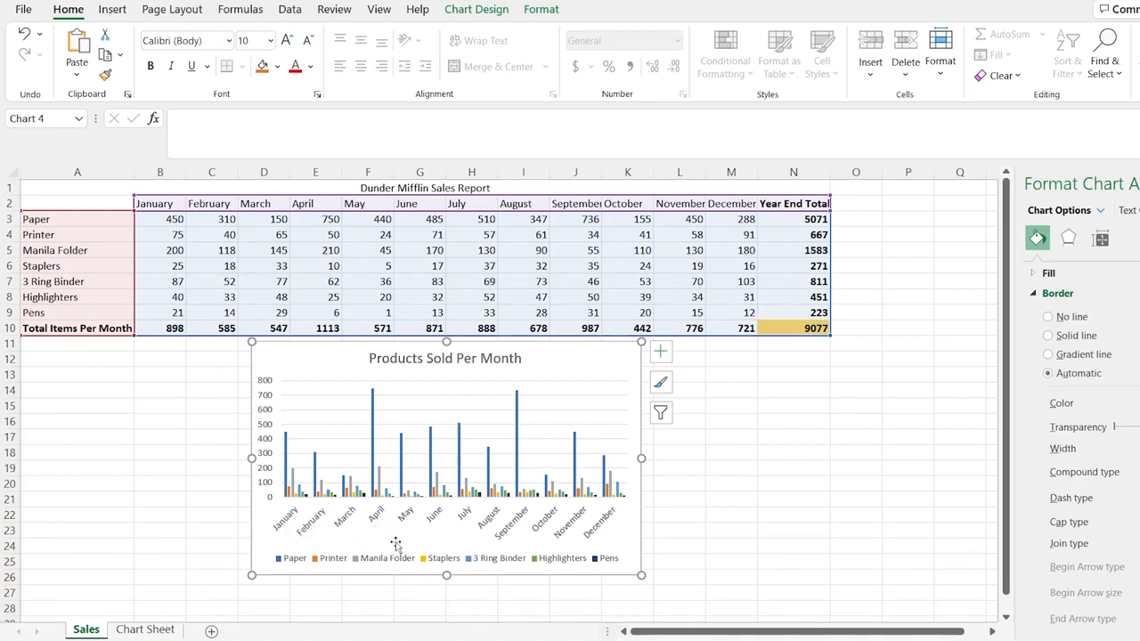
{"action": "mouse_move", "coordinate": [286, 454]}
{"action": "mouse_move", "coordinate": [400, 444]}
{"action": "left_click", "coordinate": [477, 11]}
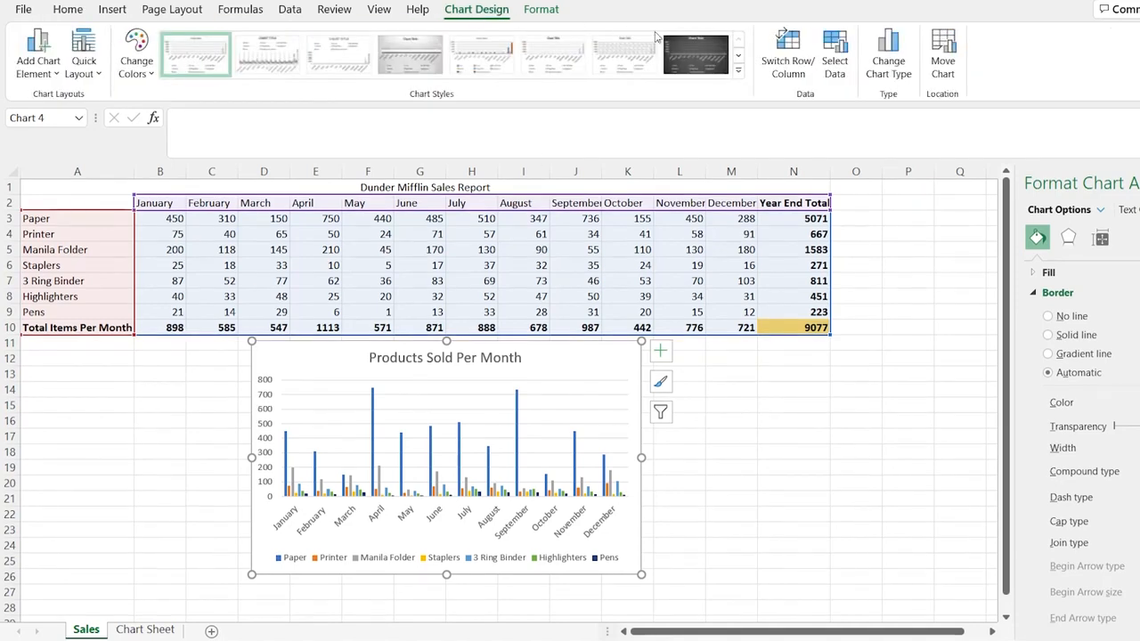
{"action": "left_click", "coordinate": [906, 81]}
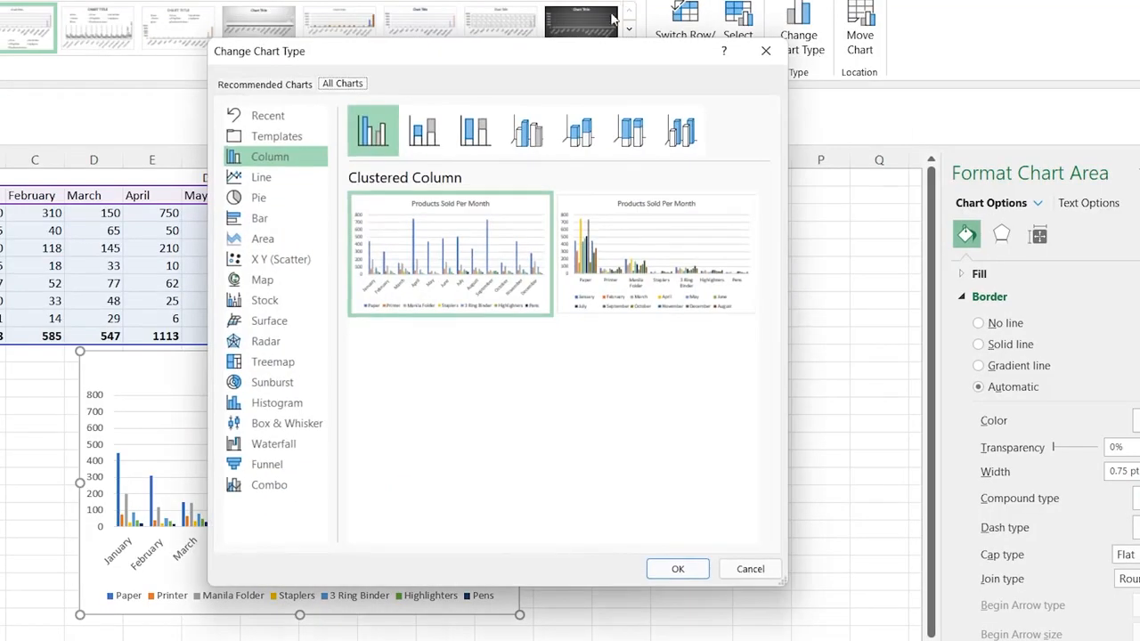
{"action": "left_click_drag", "start_coordinate": [590, 53], "coordinate": [901, 28]}
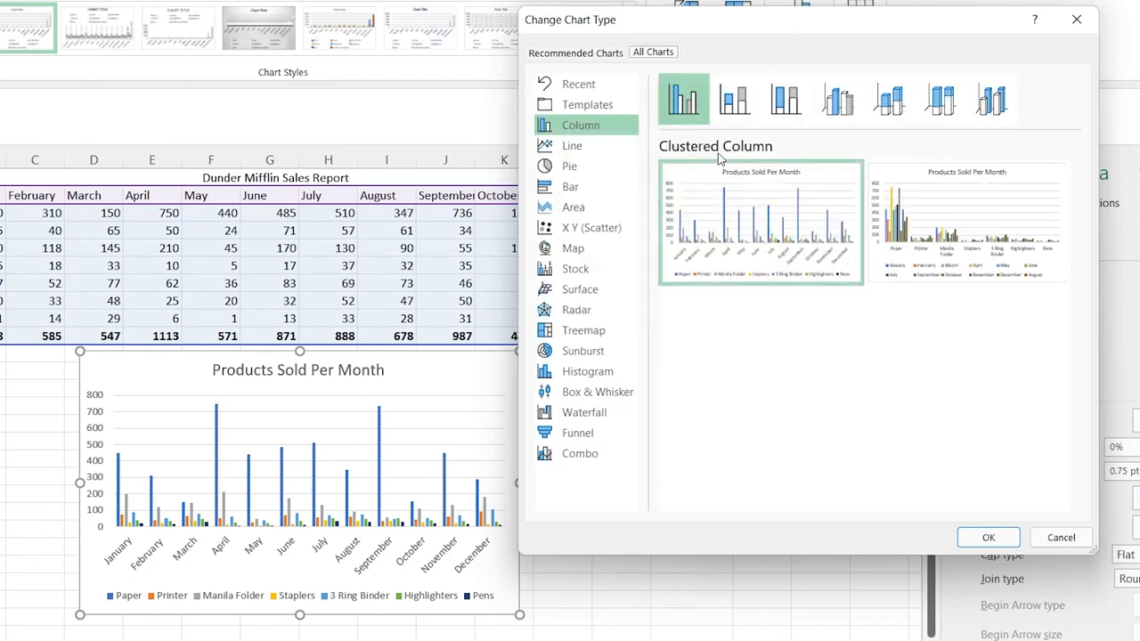
{"action": "left_click", "coordinate": [740, 105]}
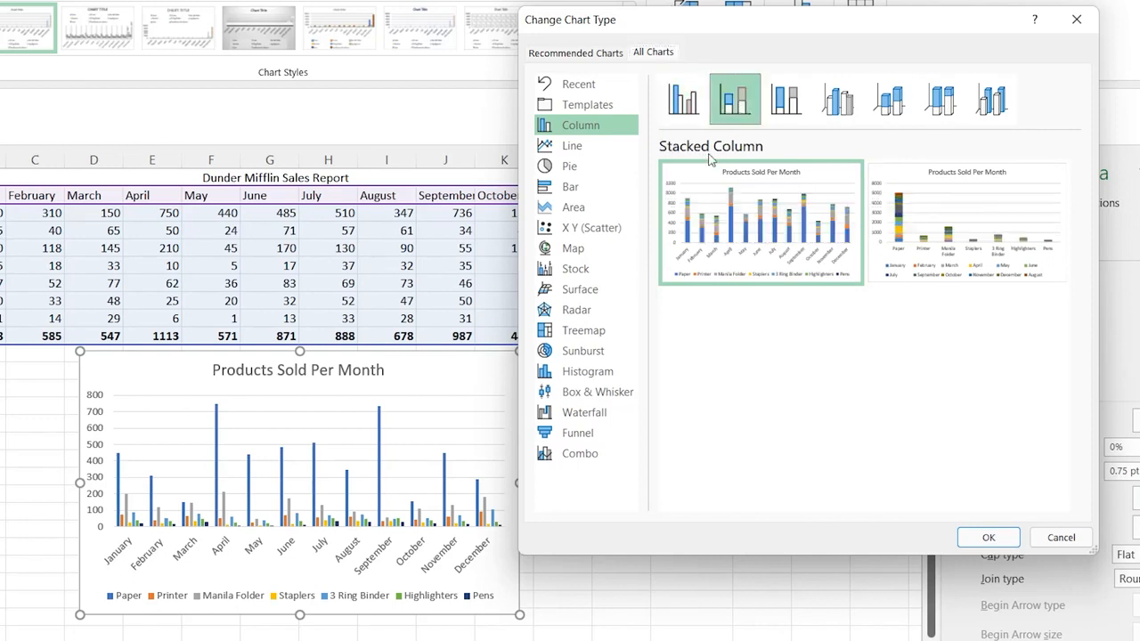
{"action": "mouse_move", "coordinate": [732, 234]}
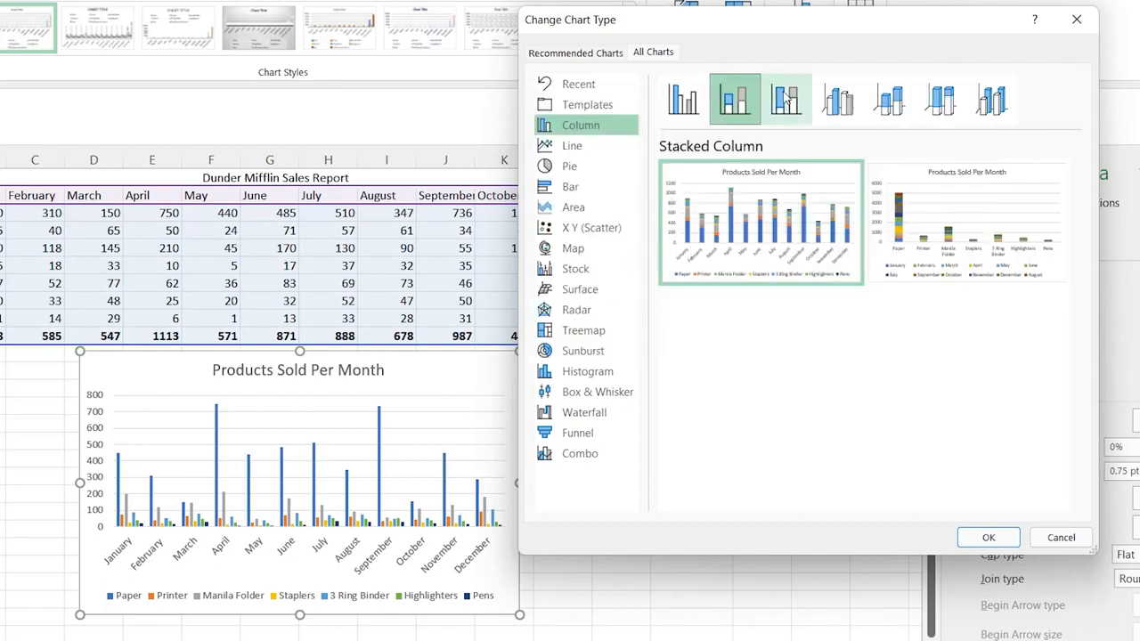
{"action": "left_click", "coordinate": [786, 99]}
{"action": "left_click", "coordinate": [841, 100]}
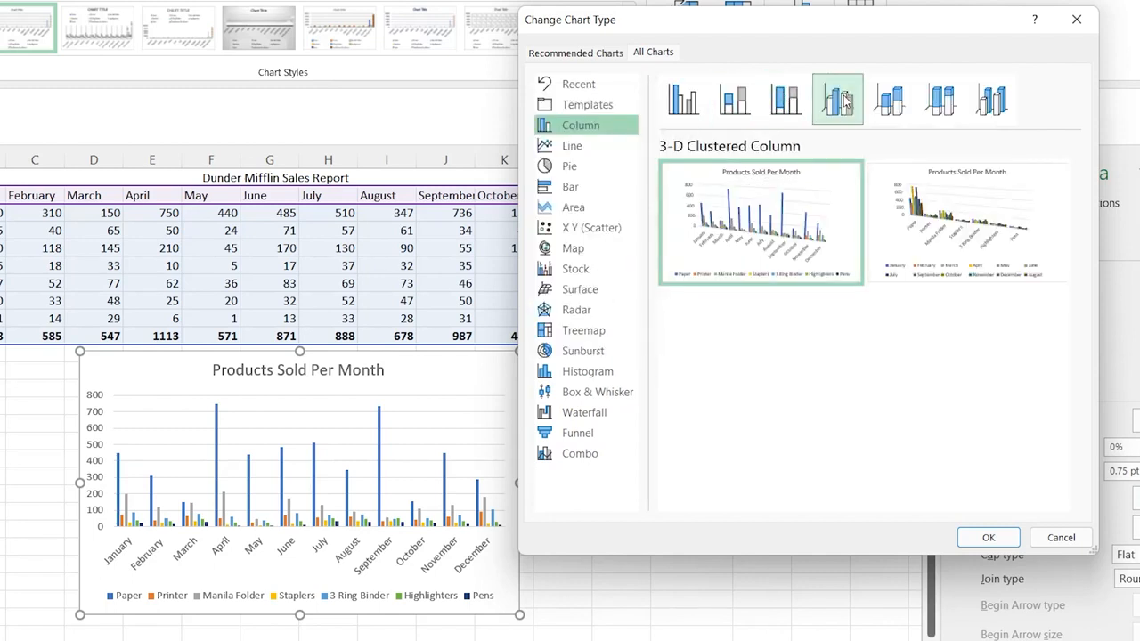
{"action": "mouse_move", "coordinate": [818, 196]}
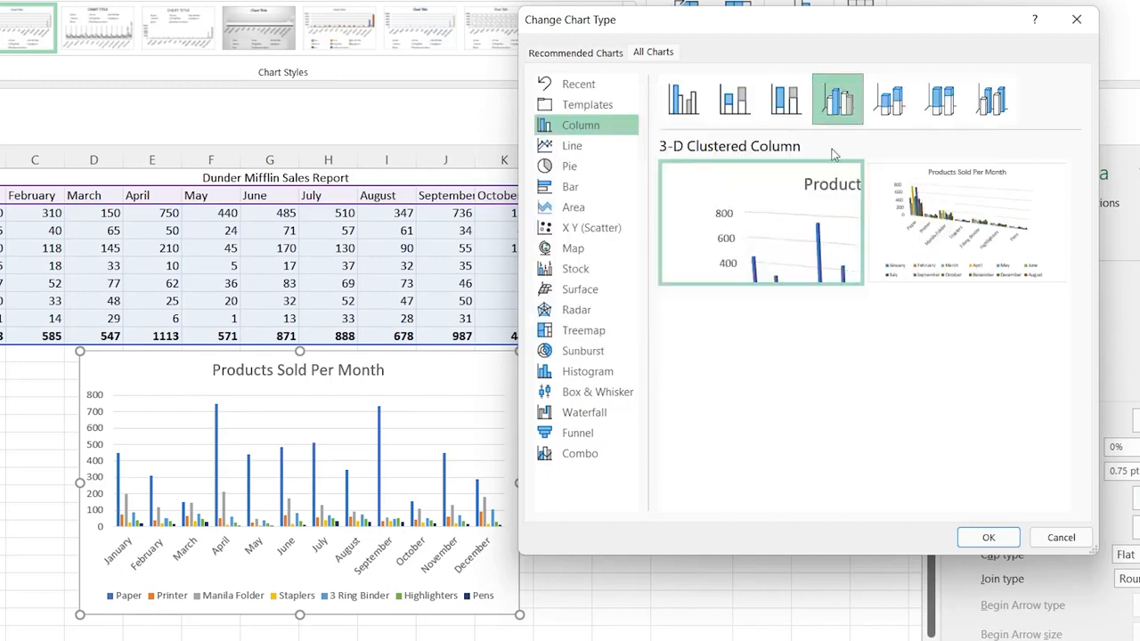
Change the Sales chart to the 3-D Column type with months along the horizontal axis.
{"action": "left_click", "coordinate": [991, 99]}
{"action": "mouse_move", "coordinate": [774, 233]}
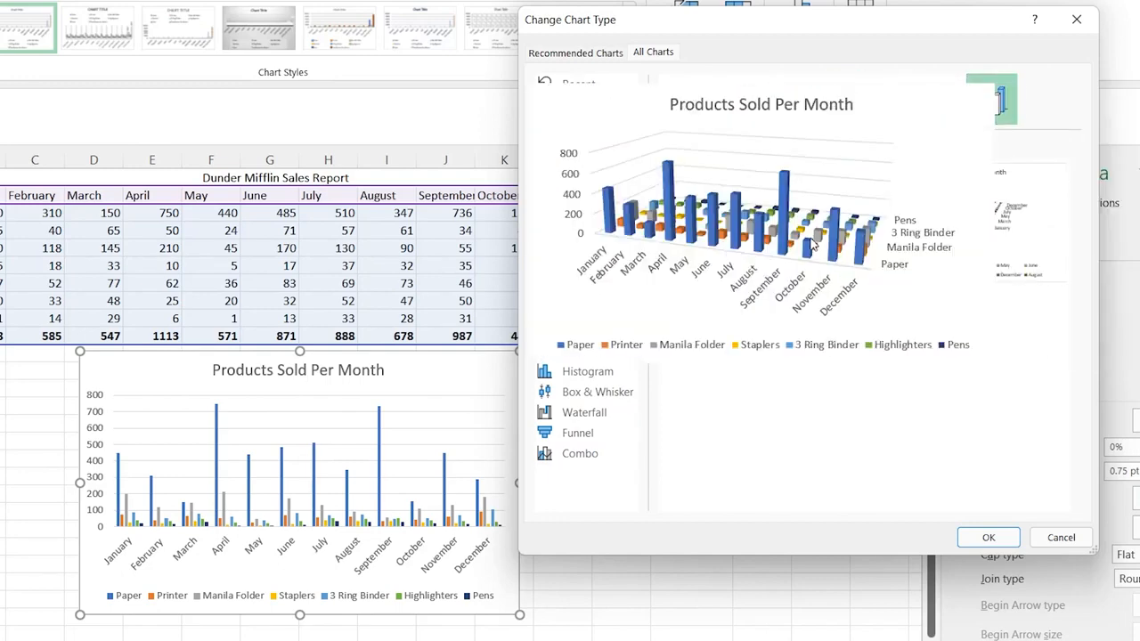
{"action": "left_click", "coordinate": [988, 536]}
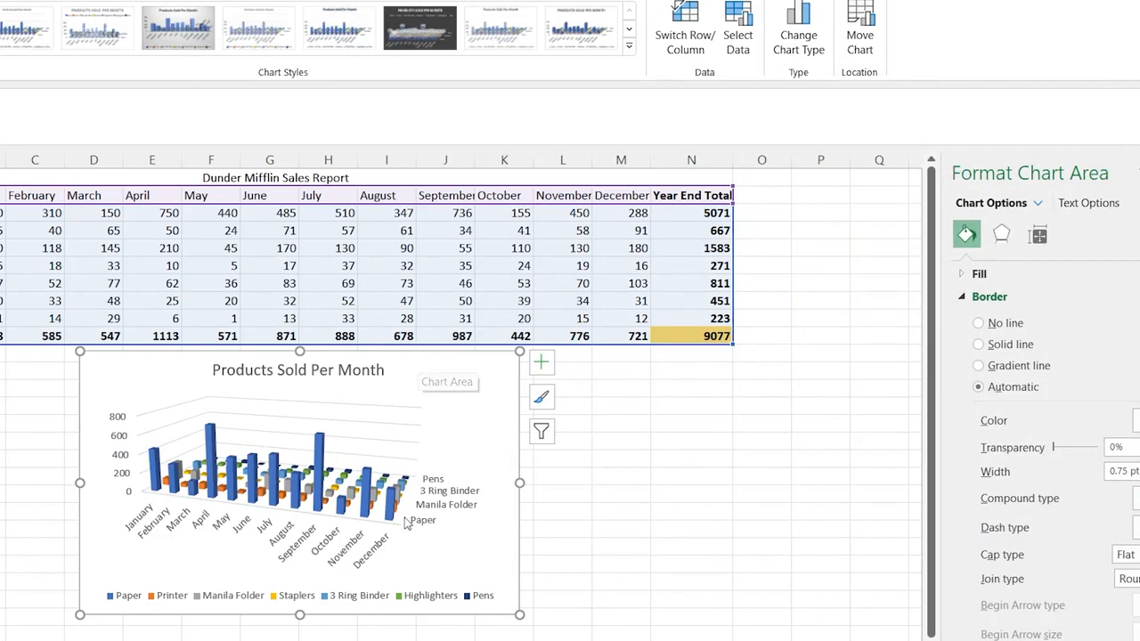
Copy the 3-D column chart and paste it into Chart Sheet at cell J2, beside the clustered column chart.
{"action": "mouse_move", "coordinate": [346, 503]}
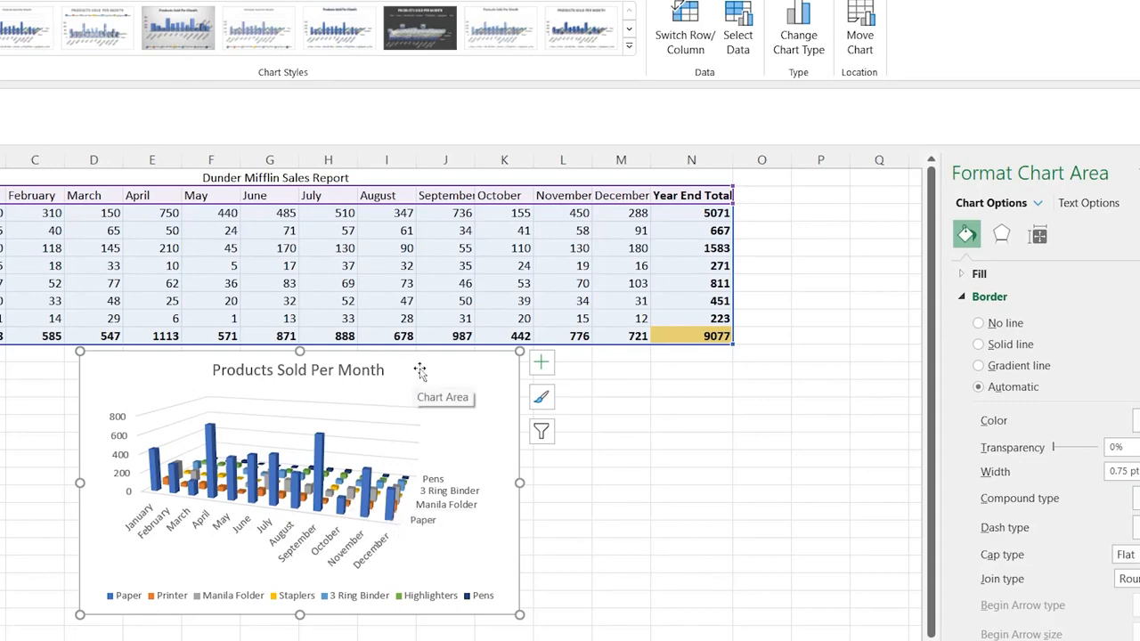
{"action": "key", "text": "ctrl+c"}
{"action": "left_click", "coordinate": [147, 629]}
{"action": "left_click", "coordinate": [400, 196]}
{"action": "key", "text": "ctrl+v"}
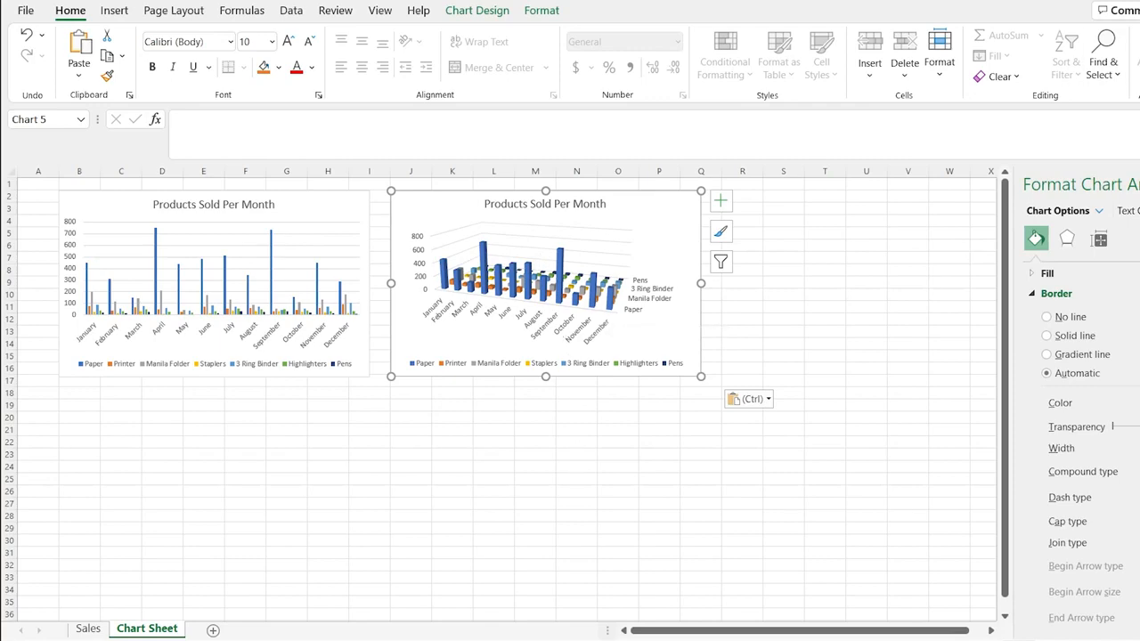
Open the chart type options for the Sales chart again and compare the Line subtypes, from plain Line through 3-D Line.
{"action": "left_click", "coordinate": [88, 629]}
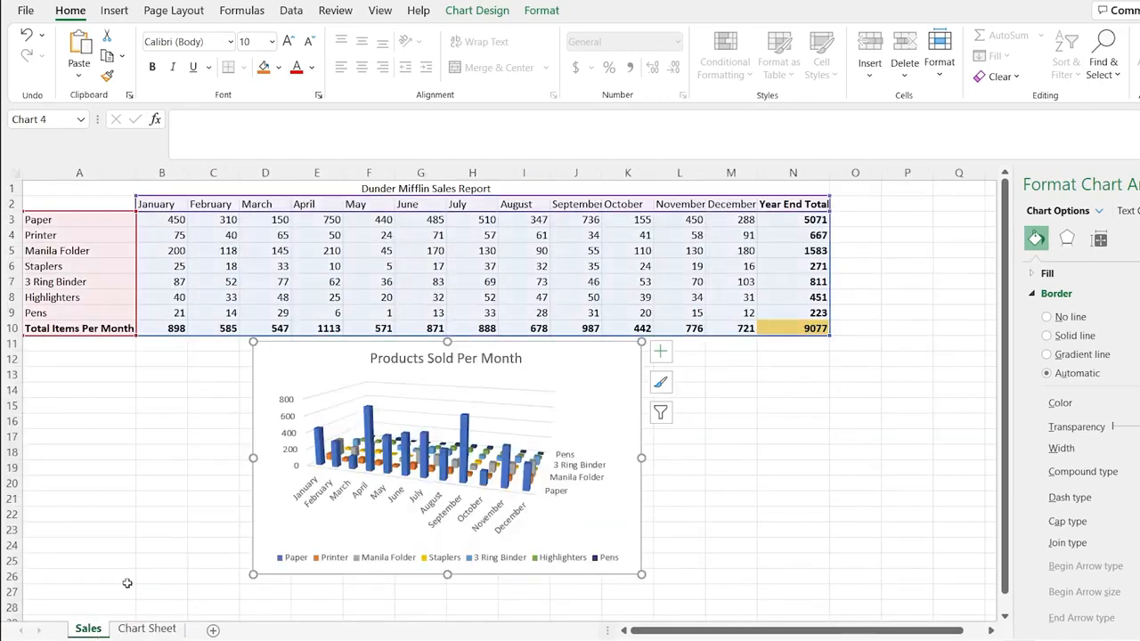
{"action": "left_click", "coordinate": [610, 383]}
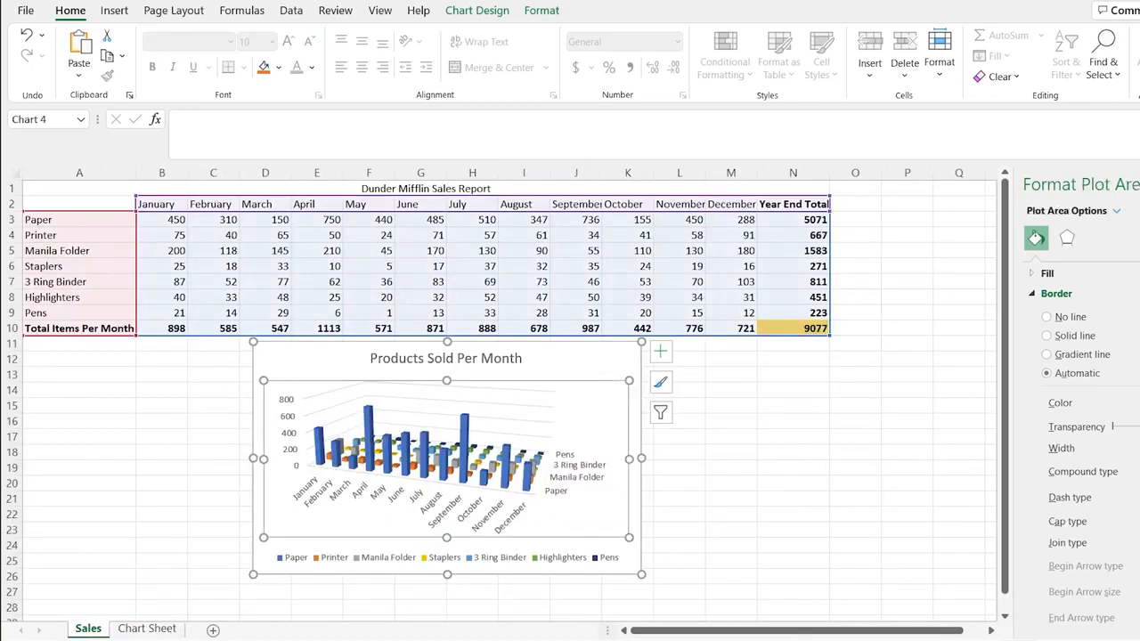
{"action": "left_click", "coordinate": [477, 10]}
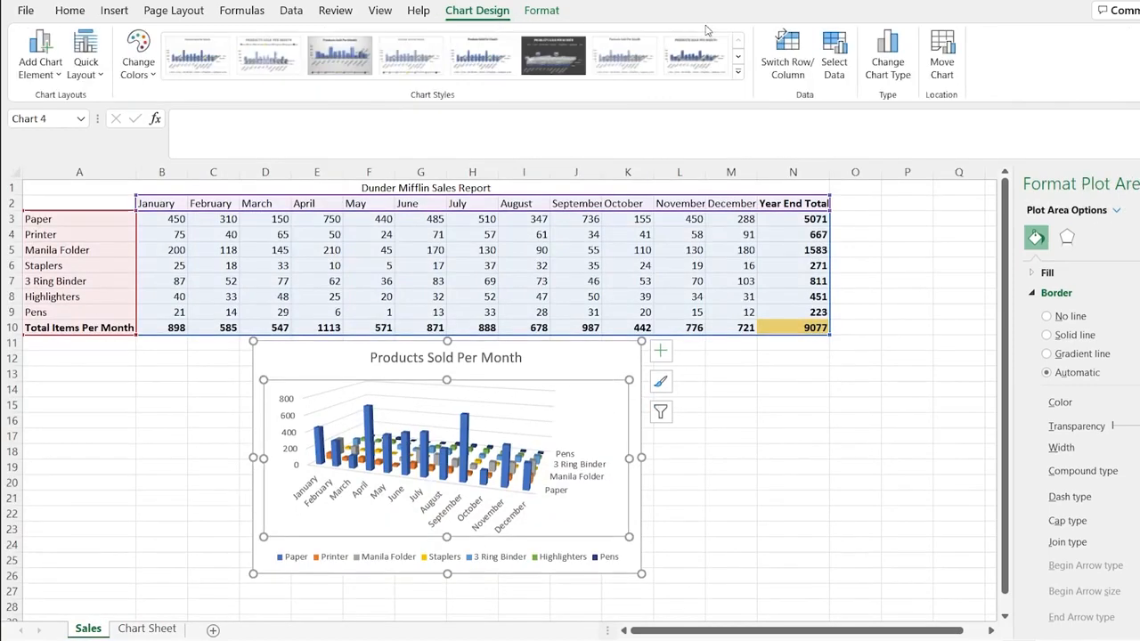
{"action": "left_click", "coordinate": [888, 62]}
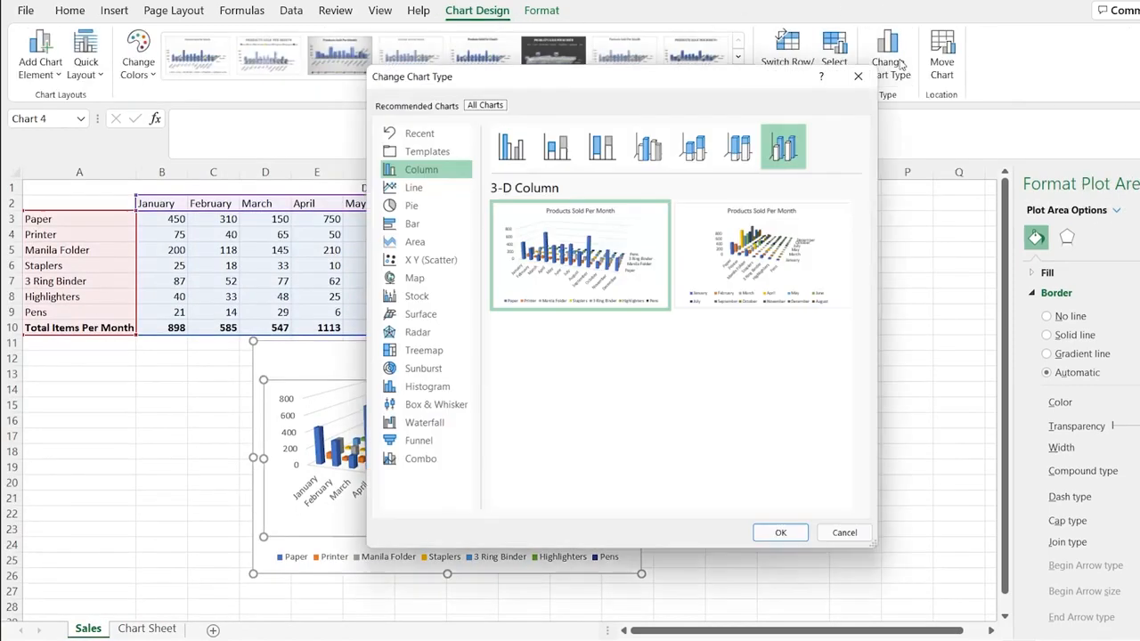
{"action": "left_click", "coordinate": [433, 191]}
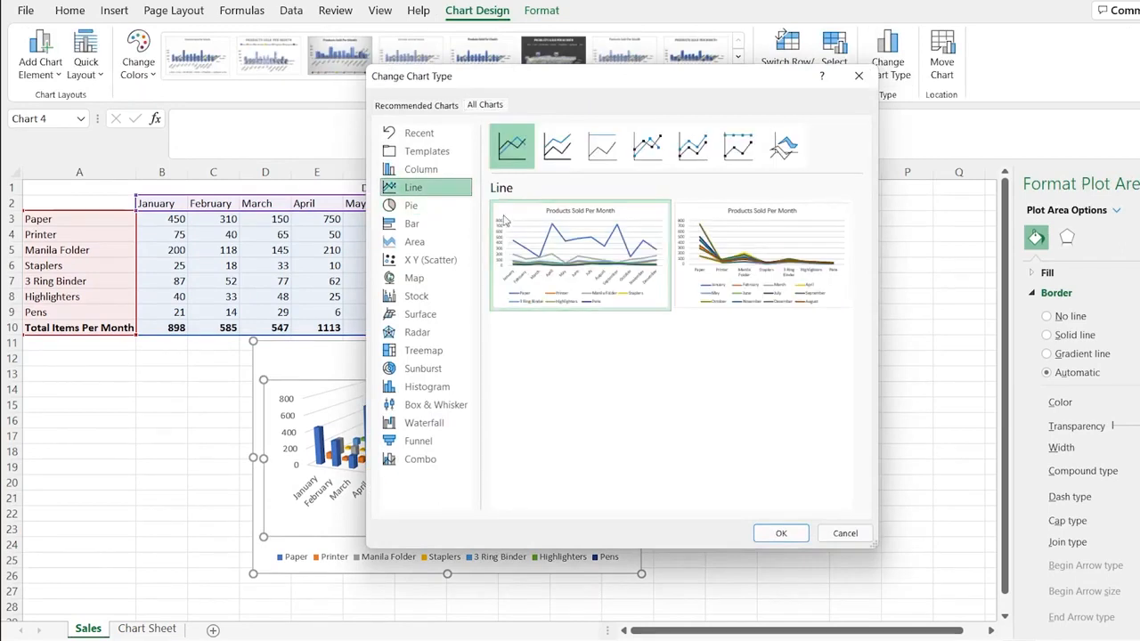
{"action": "mouse_move", "coordinate": [606, 214]}
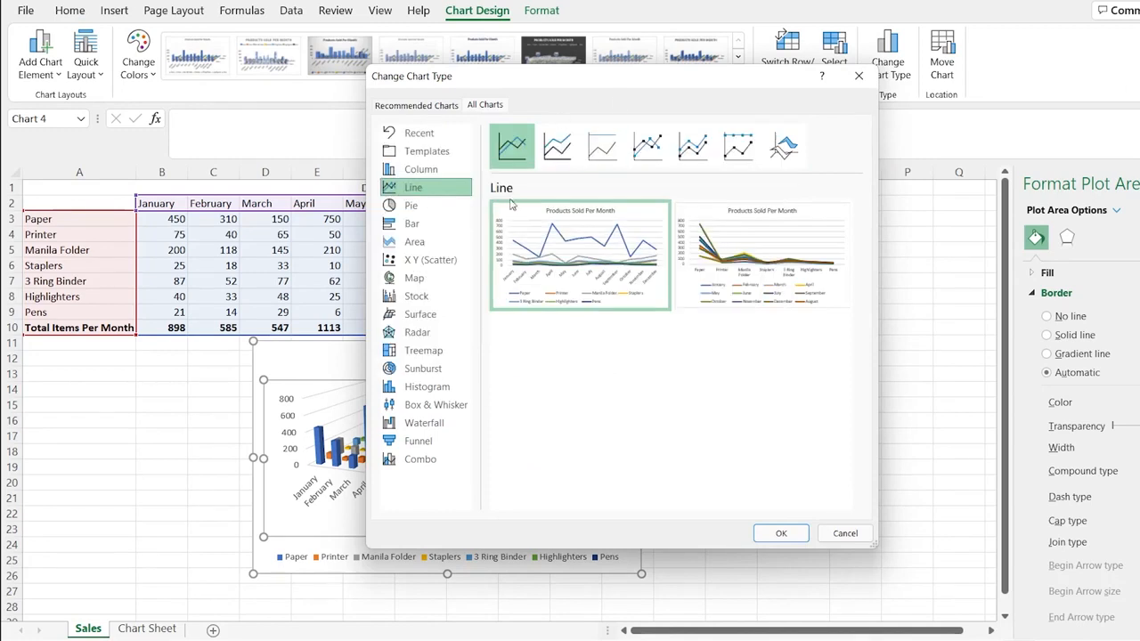
{"action": "left_click", "coordinate": [559, 147]}
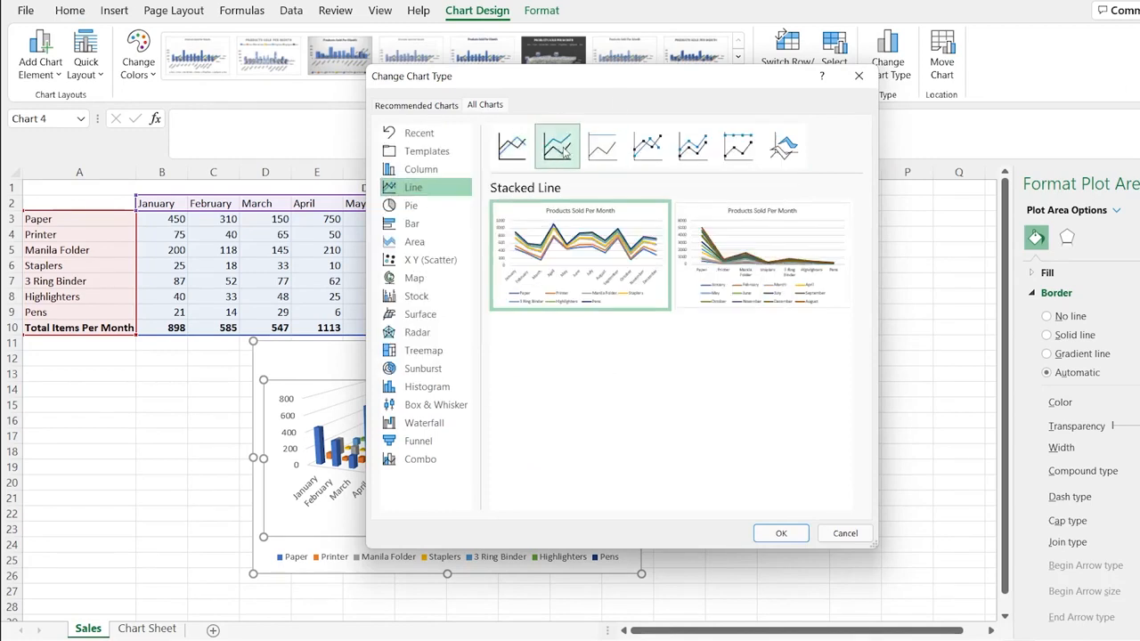
{"action": "left_click", "coordinate": [602, 147]}
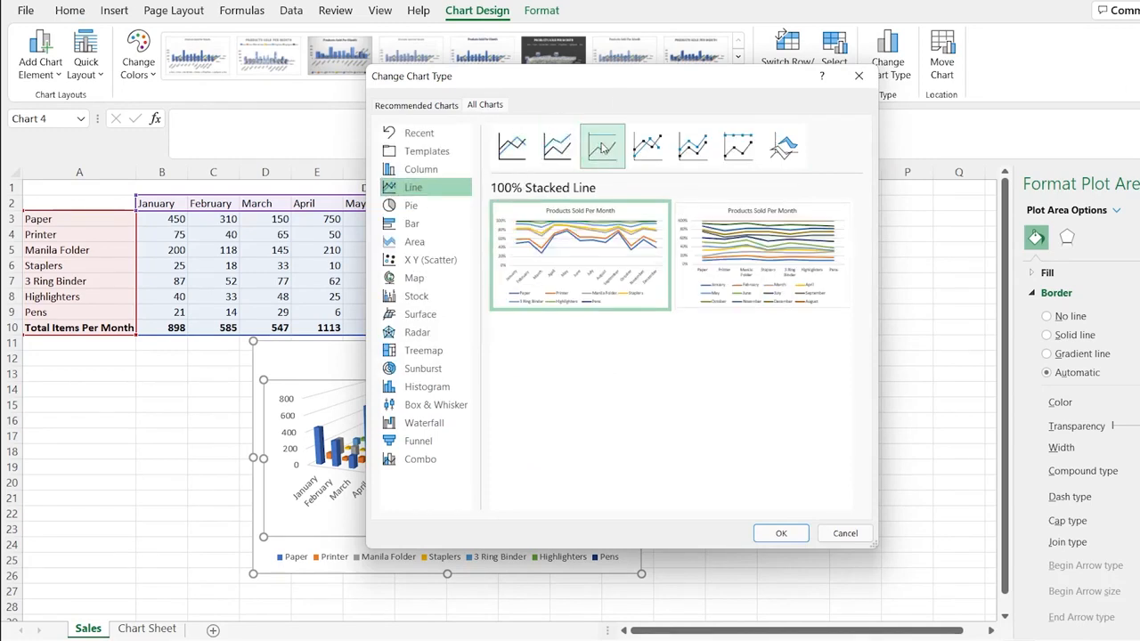
{"action": "left_click", "coordinate": [647, 148]}
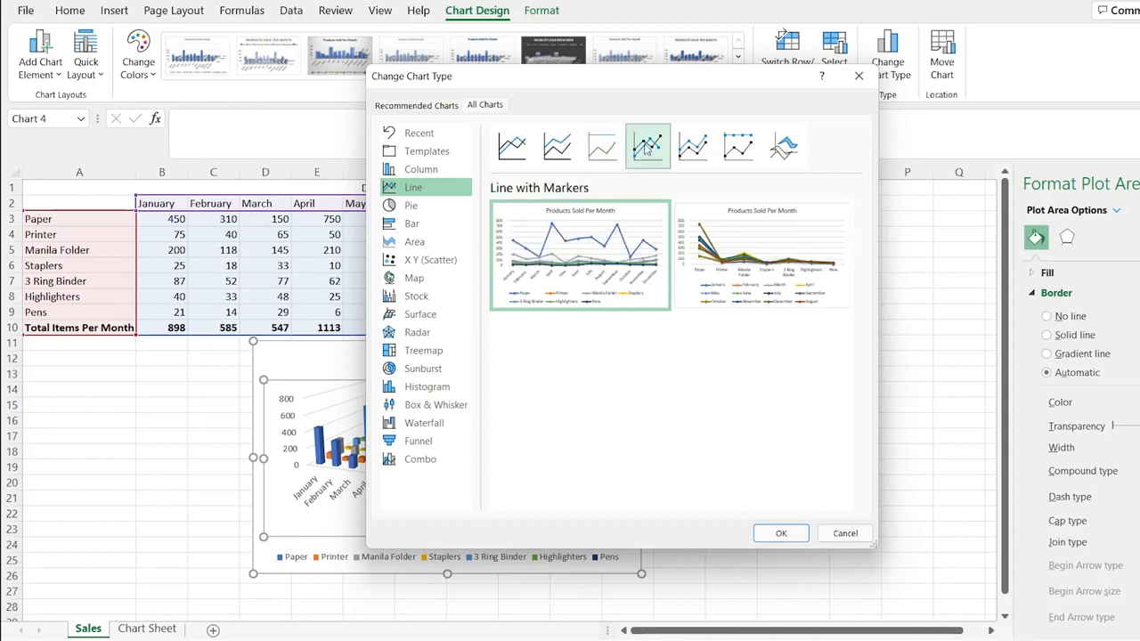
{"action": "left_click", "coordinate": [686, 150]}
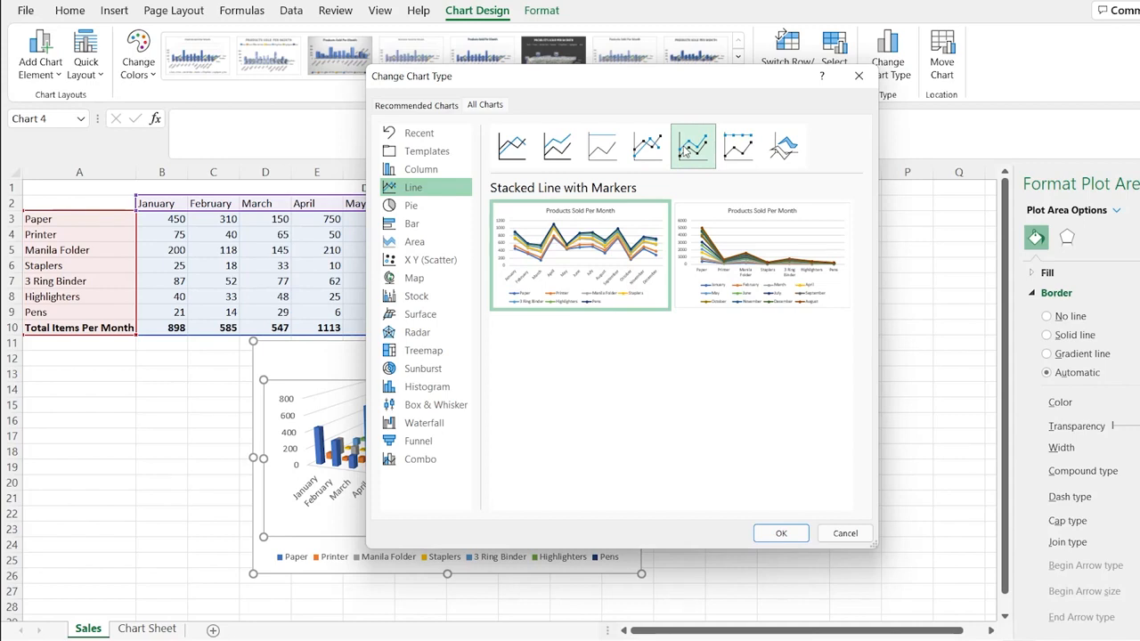
{"action": "left_click", "coordinate": [729, 151]}
{"action": "left_click", "coordinate": [776, 149]}
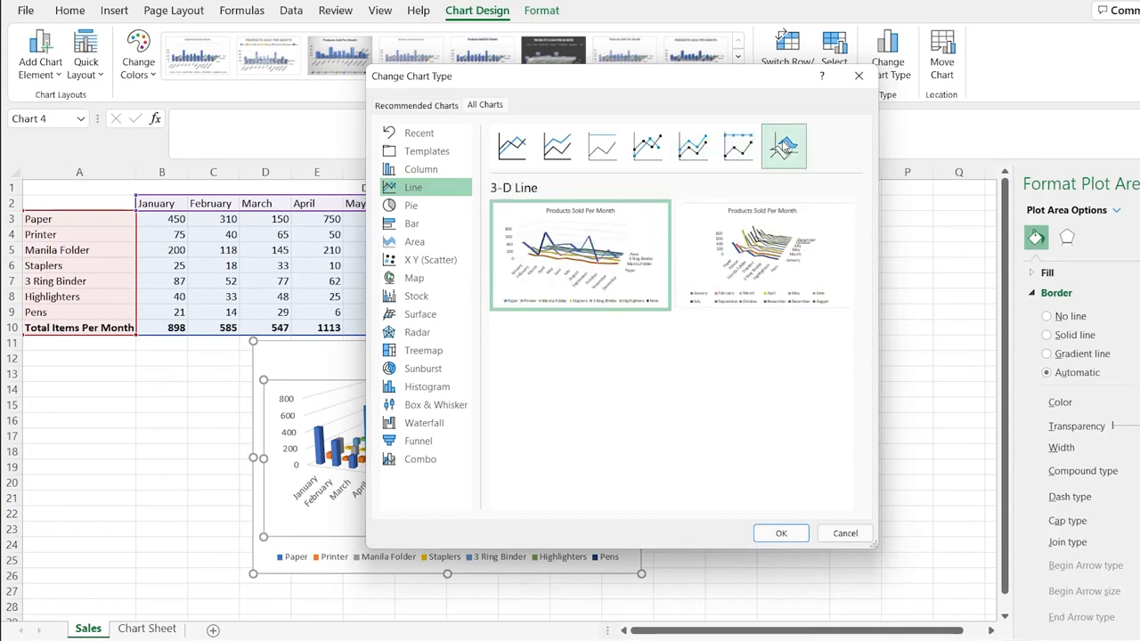
{"action": "mouse_move", "coordinate": [752, 224]}
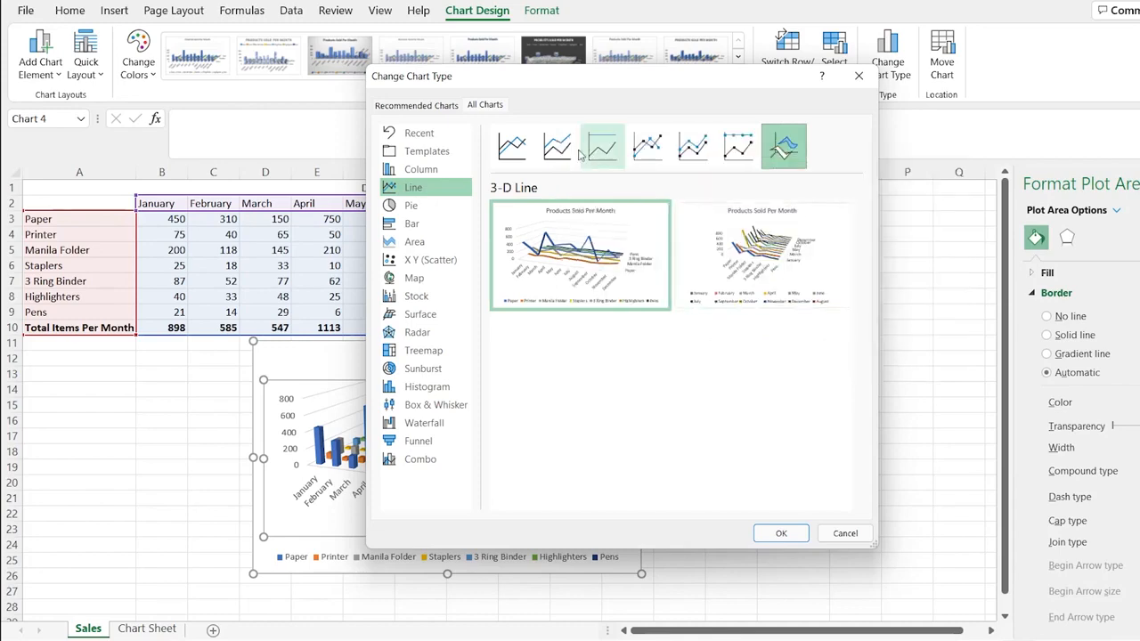
Change the Sales chart to the plain Line type with months along the horizontal axis.
{"action": "left_click", "coordinate": [515, 148]}
{"action": "mouse_move", "coordinate": [630, 295]}
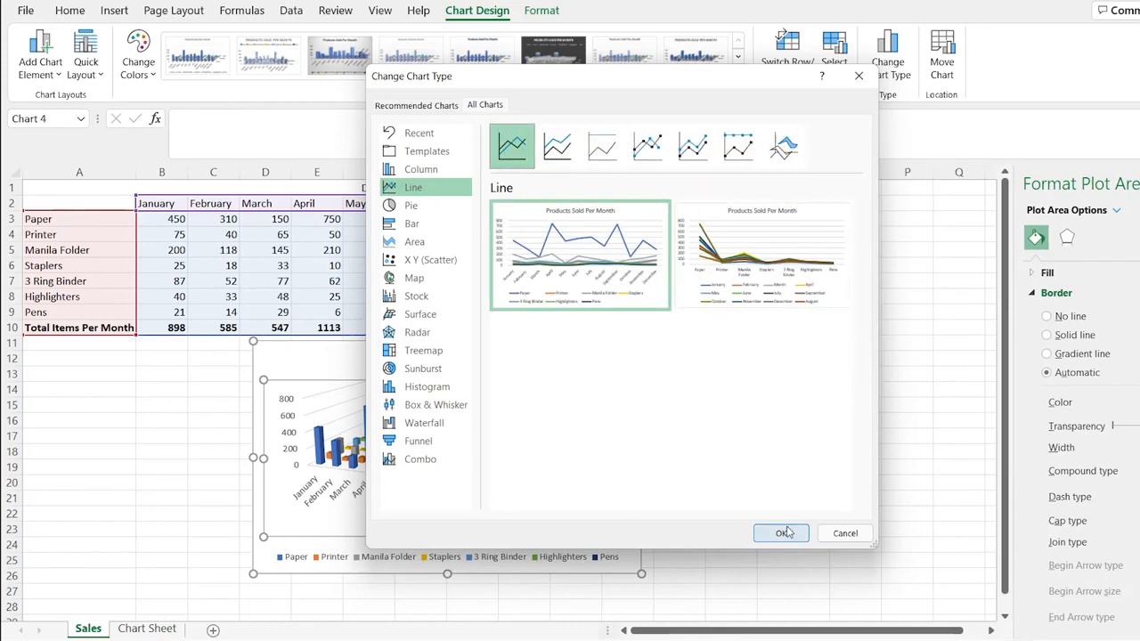
{"action": "left_click", "coordinate": [781, 533]}
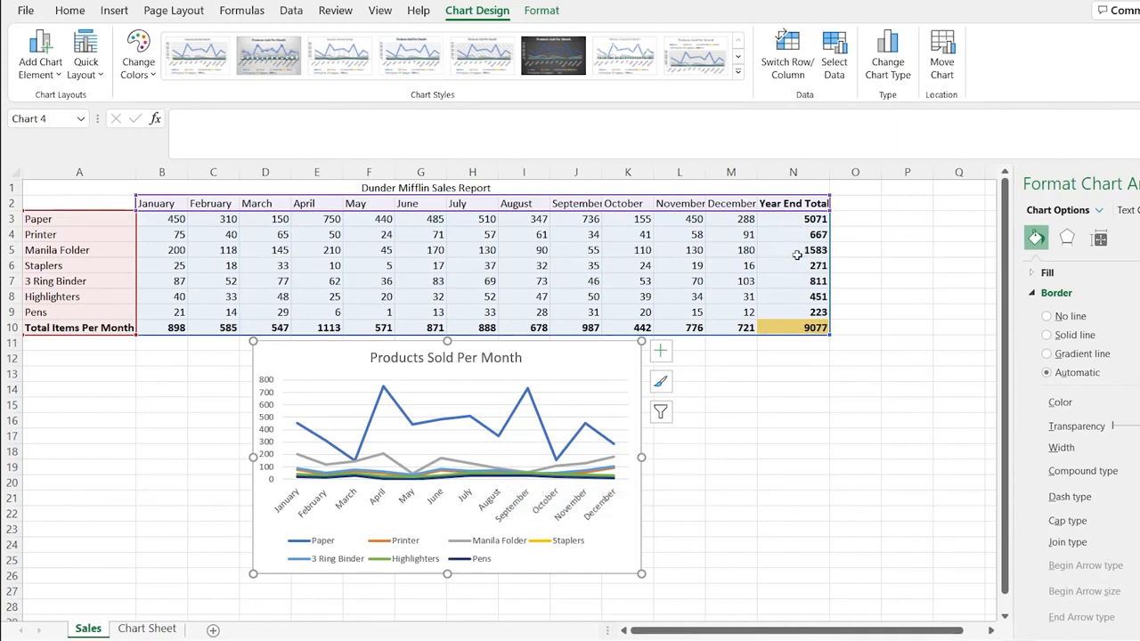
Filter the Printer, Staplers, Highlighters and Pens series out of the line chart on Sales.
{"action": "left_click", "coordinate": [602, 404]}
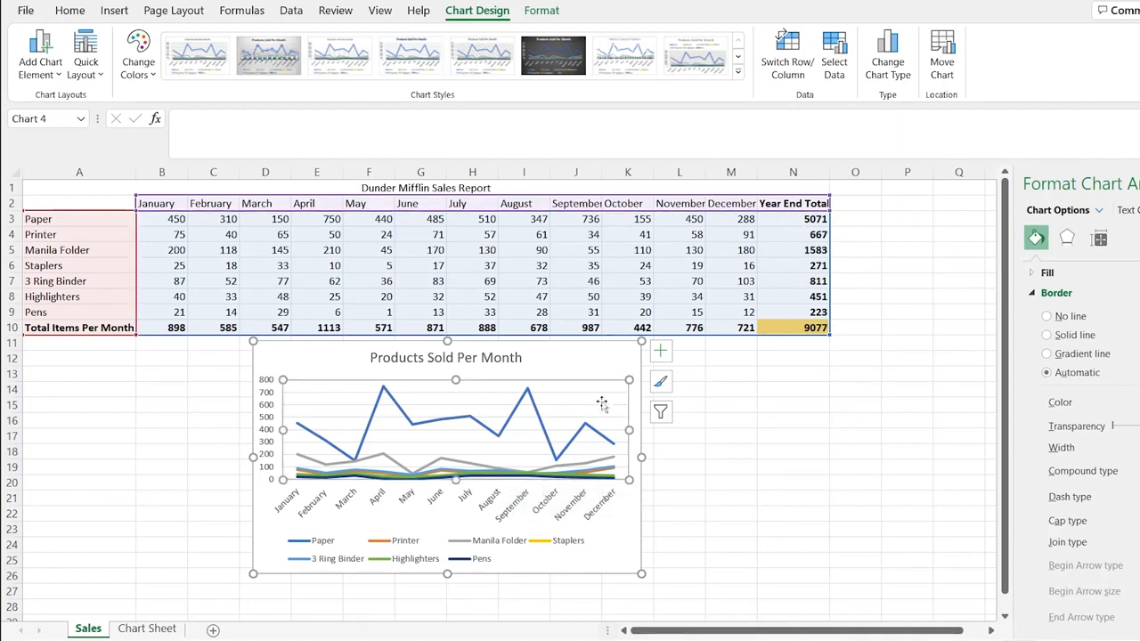
{"action": "left_click", "coordinate": [630, 373]}
{"action": "left_click", "coordinate": [660, 411]}
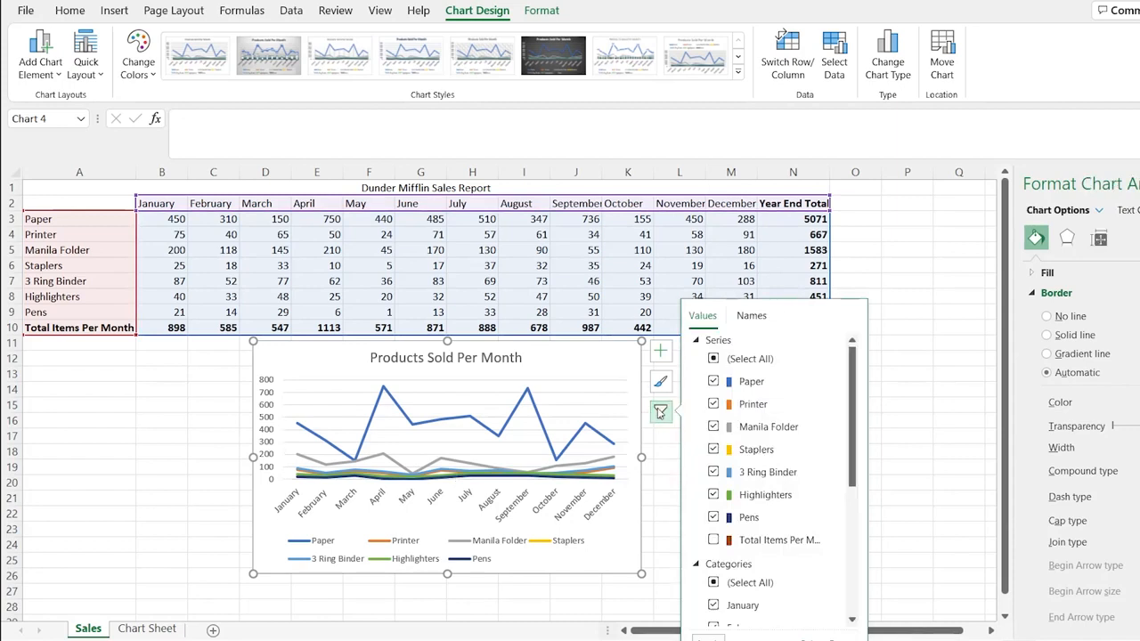
{"action": "left_click", "coordinate": [714, 405]}
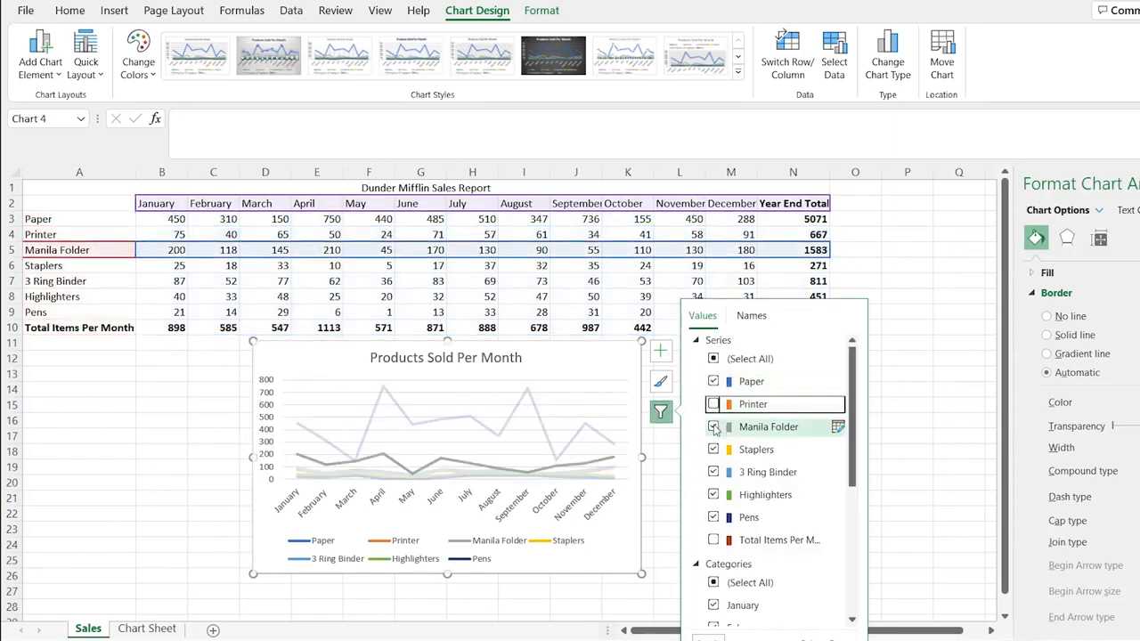
{"action": "left_click", "coordinate": [713, 450]}
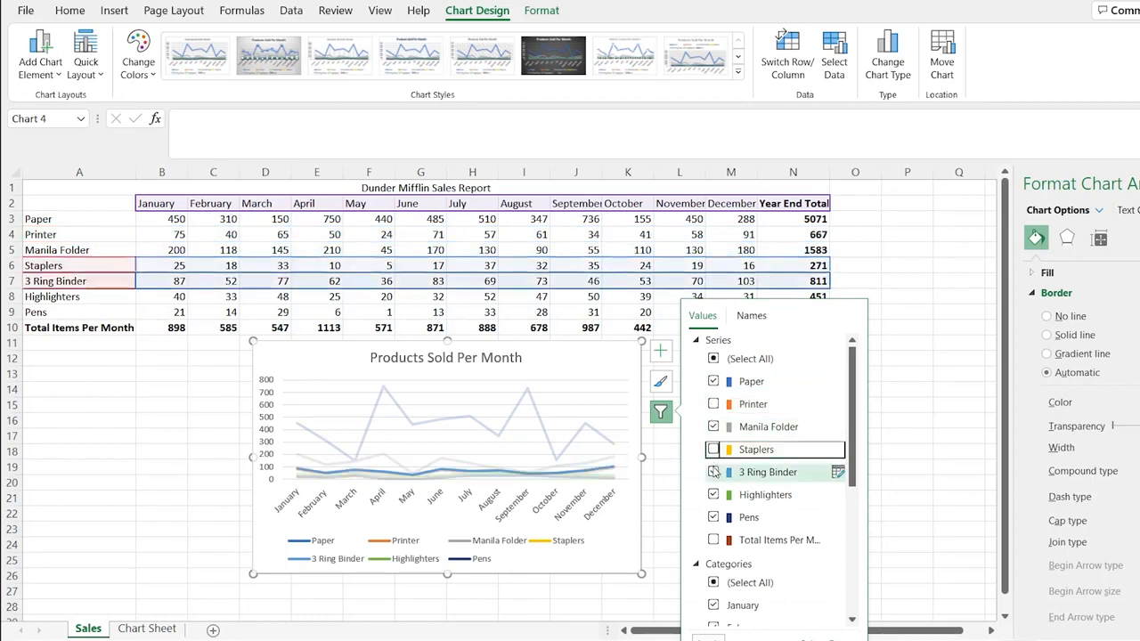
{"action": "left_click", "coordinate": [713, 495]}
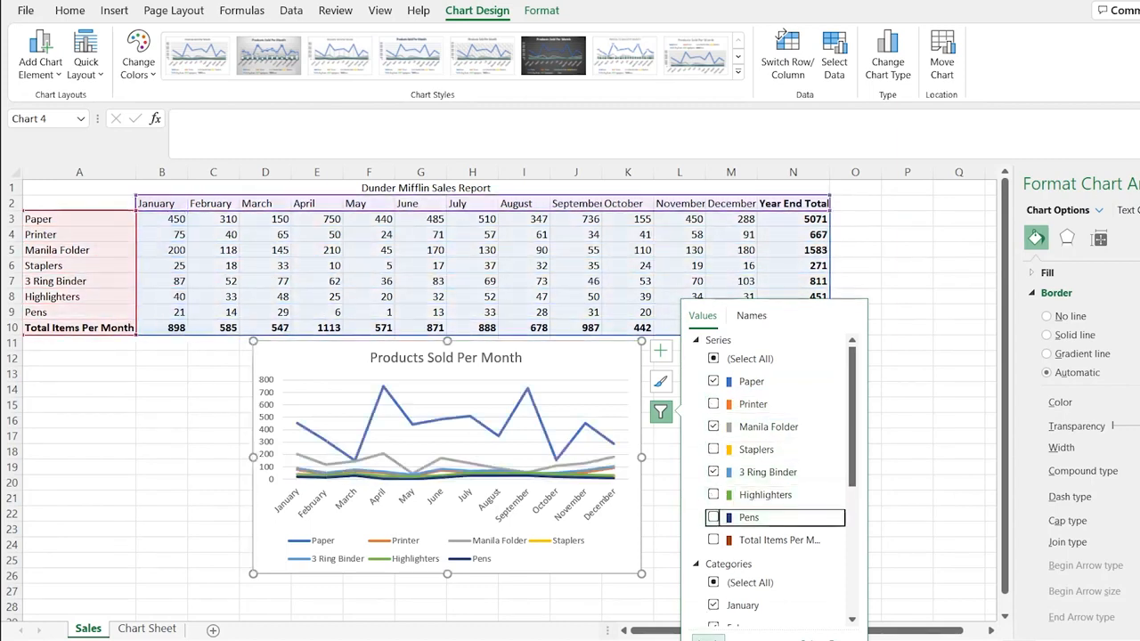
{"action": "left_click", "coordinate": [713, 517]}
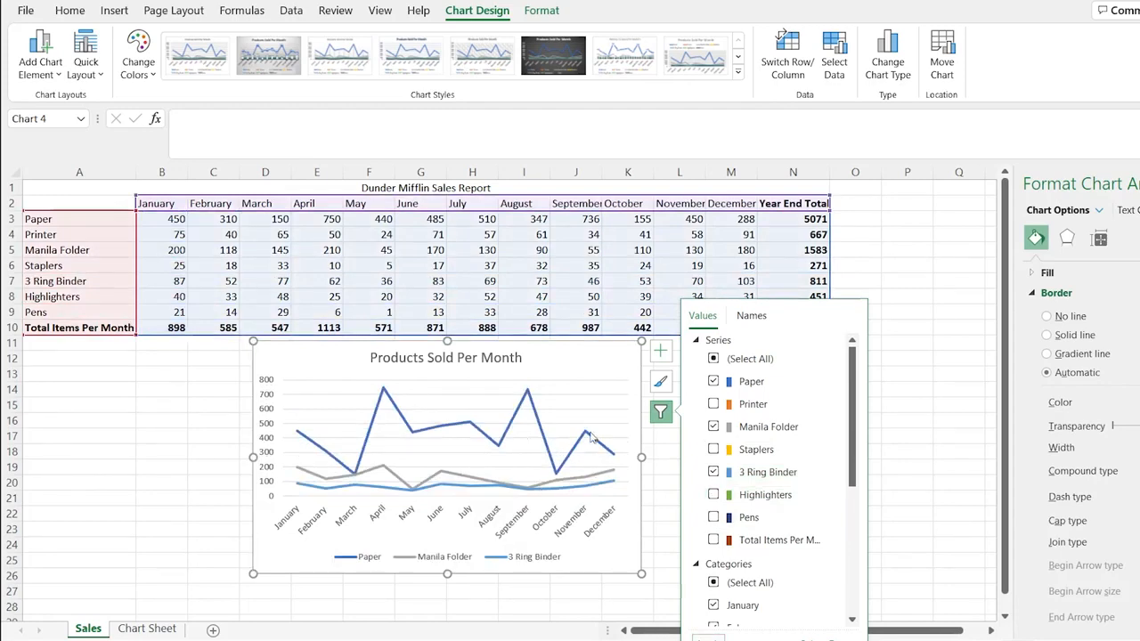
Copy the filtered line chart and paste it into Chart Sheet at cell B18, below the clustered column chart.
{"action": "left_click", "coordinate": [575, 362]}
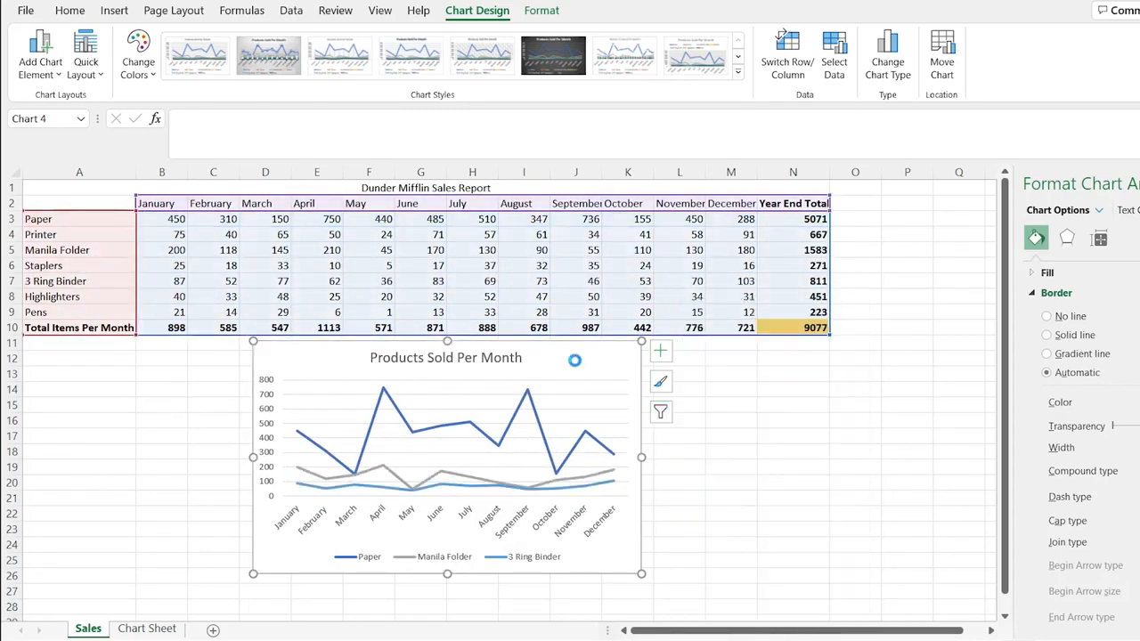
{"action": "left_click", "coordinate": [147, 628]}
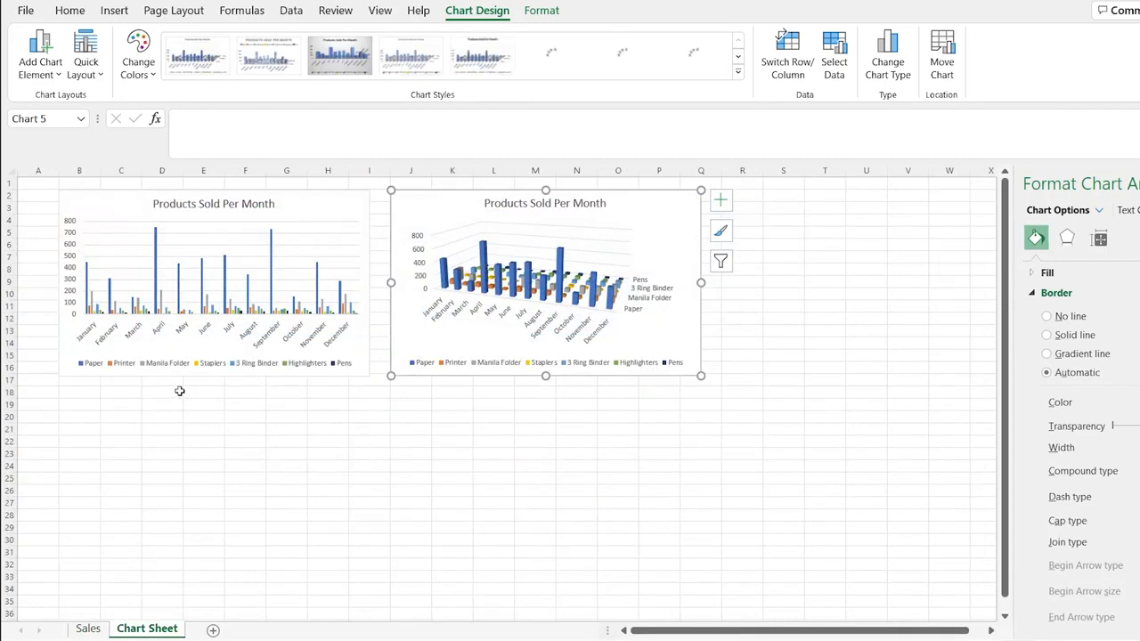
{"action": "left_click", "coordinate": [79, 392]}
{"action": "key", "text": "ctrl+v"}
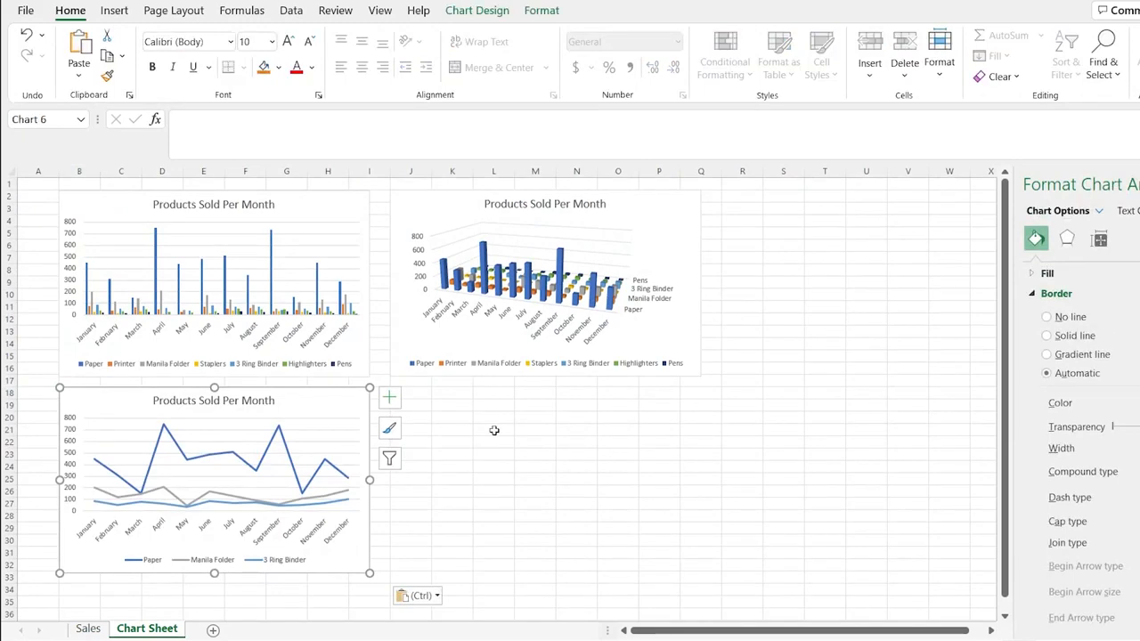
Recolour the line chart on the Sales sheet with the orange Monochromatic palette.
{"action": "left_click", "coordinate": [89, 629]}
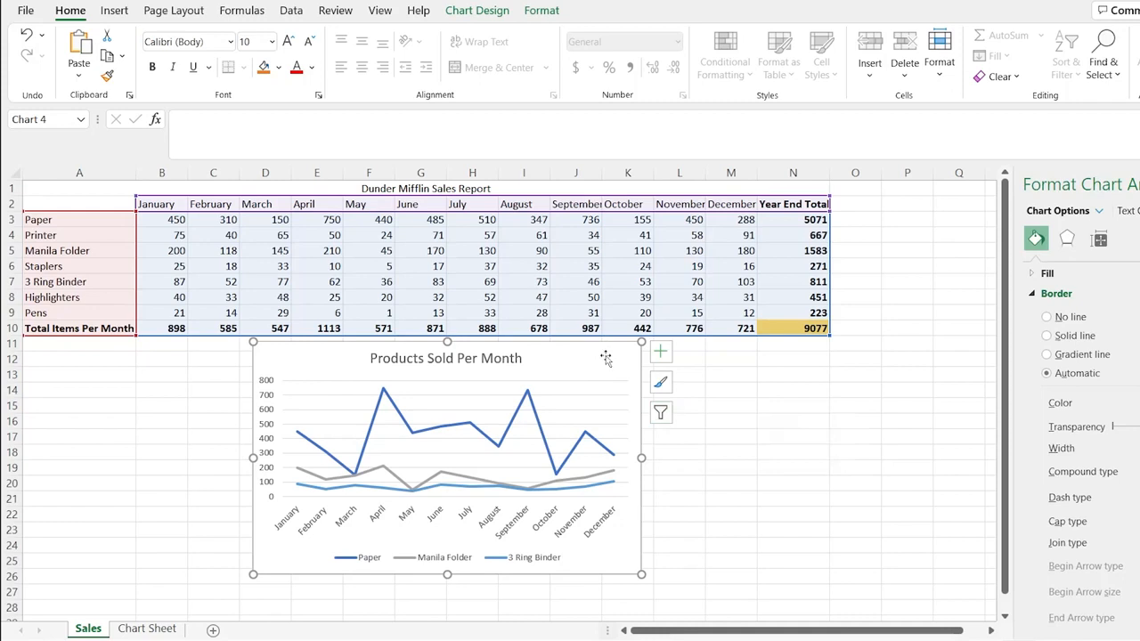
{"action": "left_click", "coordinate": [663, 384]}
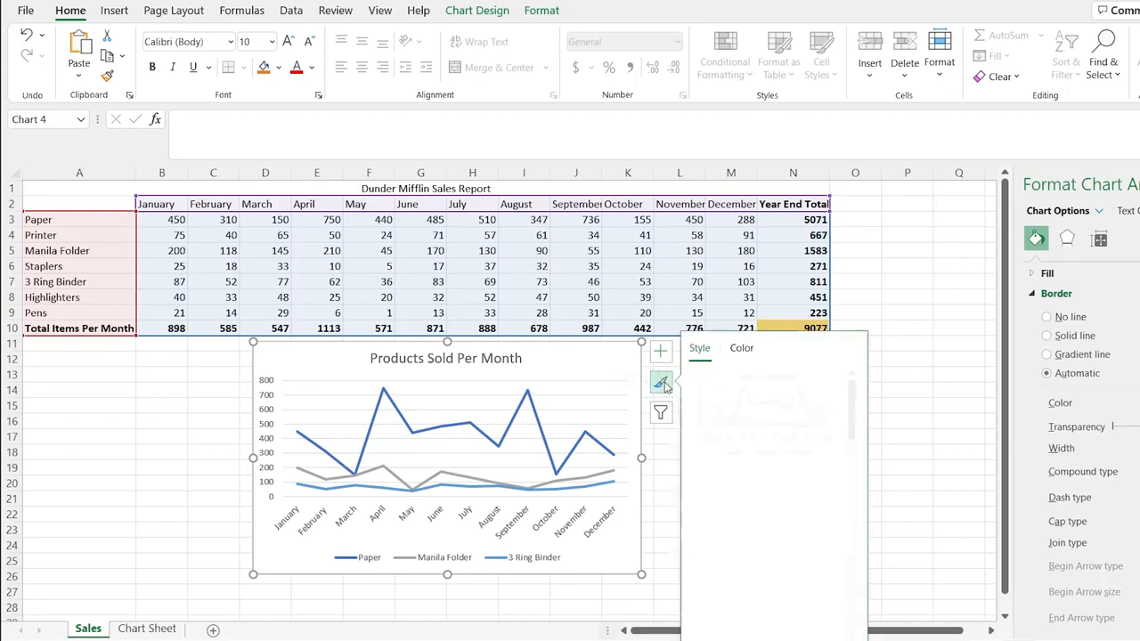
{"action": "left_click", "coordinate": [743, 352]}
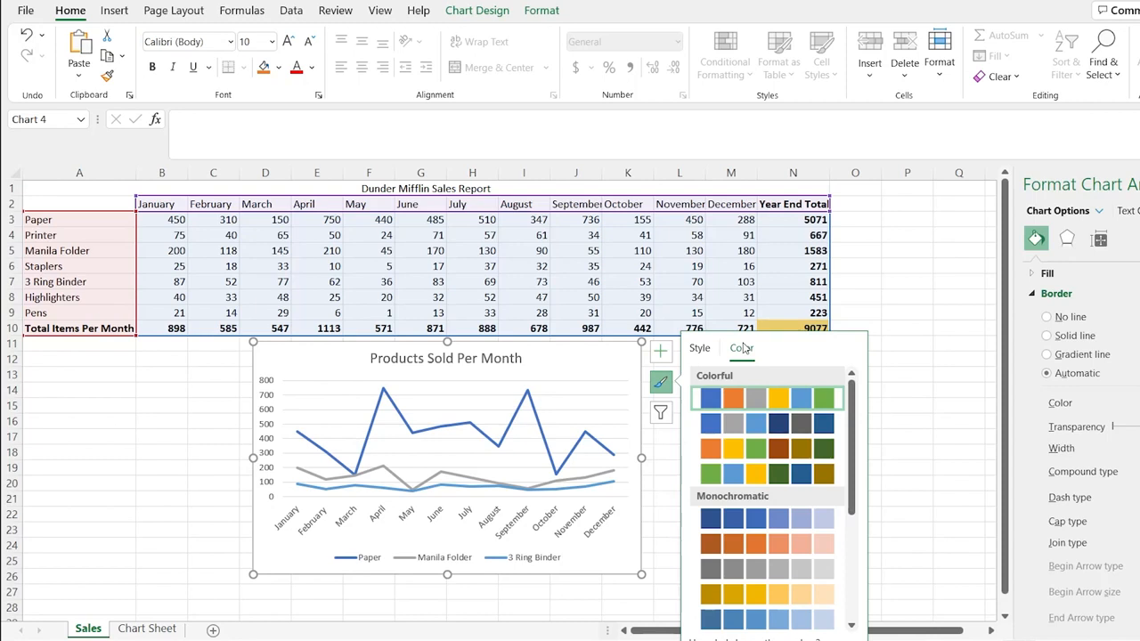
{"action": "left_click", "coordinate": [764, 550]}
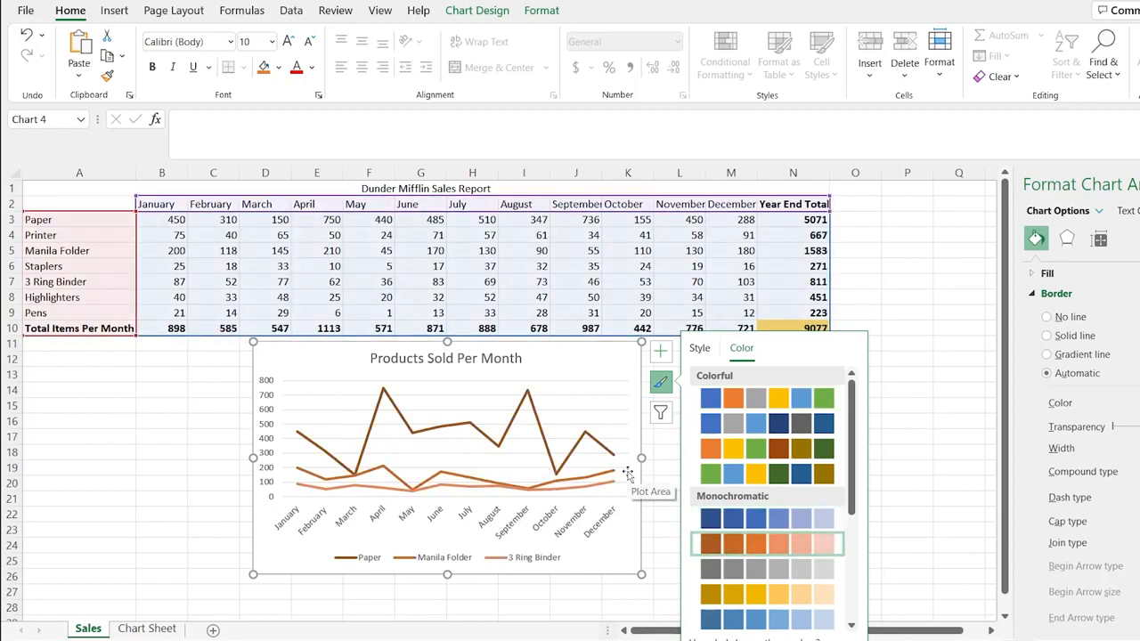
Restore the Printer, Staplers, Highlighters, Pens and Total Items Per Month series to the line chart.
{"action": "left_click", "coordinate": [660, 412]}
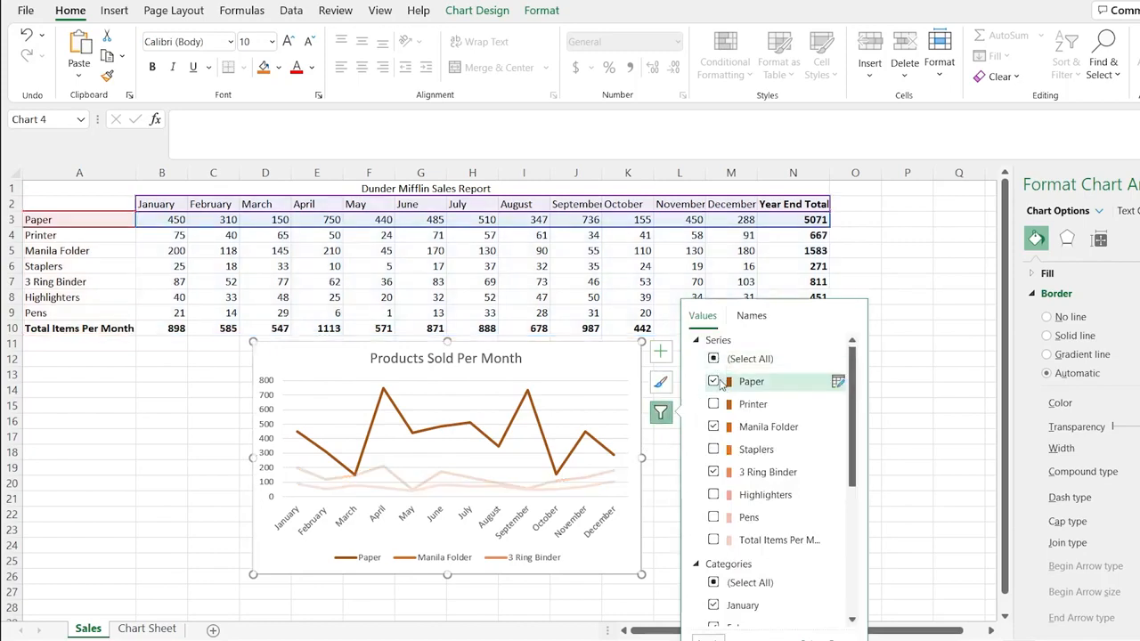
{"action": "left_click", "coordinate": [714, 540]}
{"action": "left_click", "coordinate": [713, 517]}
{"action": "left_click", "coordinate": [713, 495]}
{"action": "left_click", "coordinate": [714, 449]}
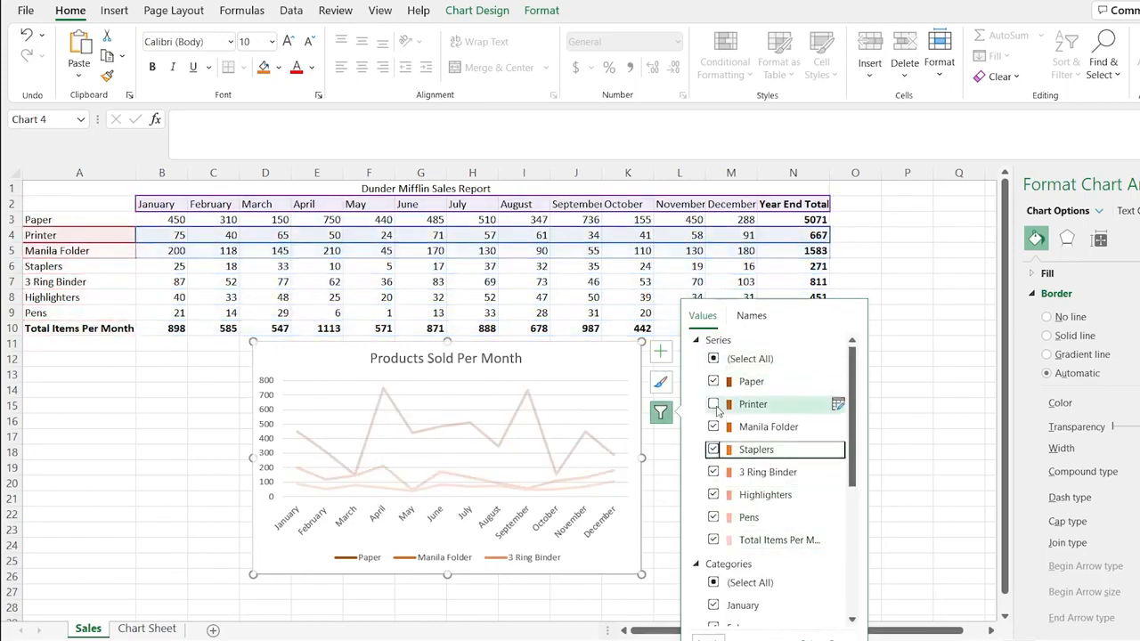
{"action": "left_click", "coordinate": [714, 404]}
{"action": "left_click", "coordinate": [709, 637]}
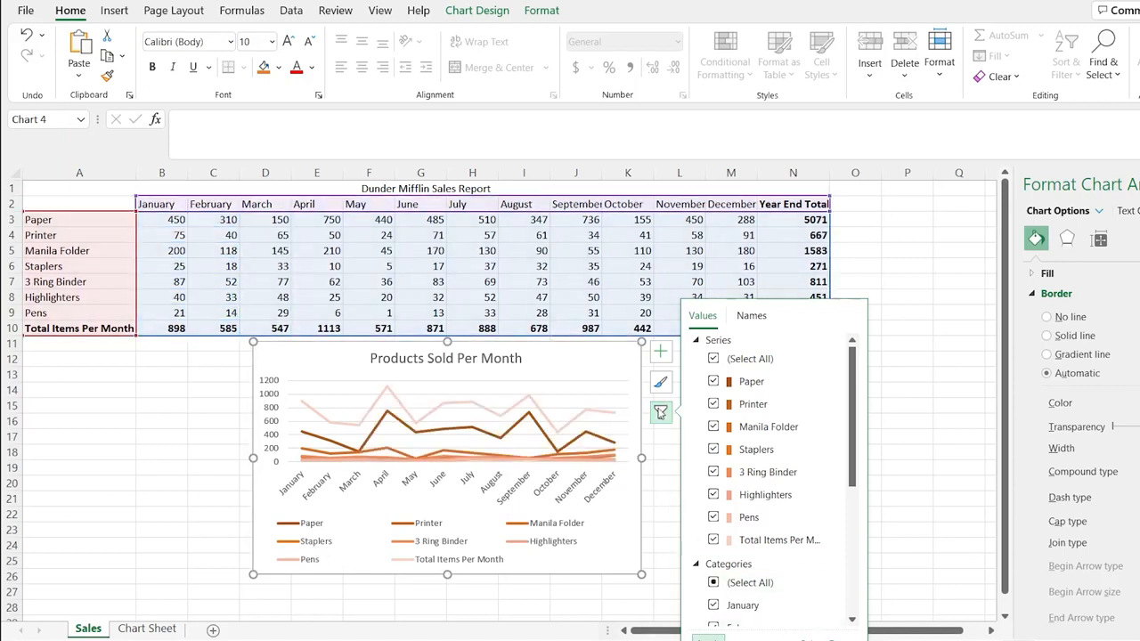
Recolour the line chart with the fourth Colorful palette, starting with green, and turn on its data labels.
{"action": "left_click", "coordinate": [660, 383]}
{"action": "left_click", "coordinate": [727, 348]}
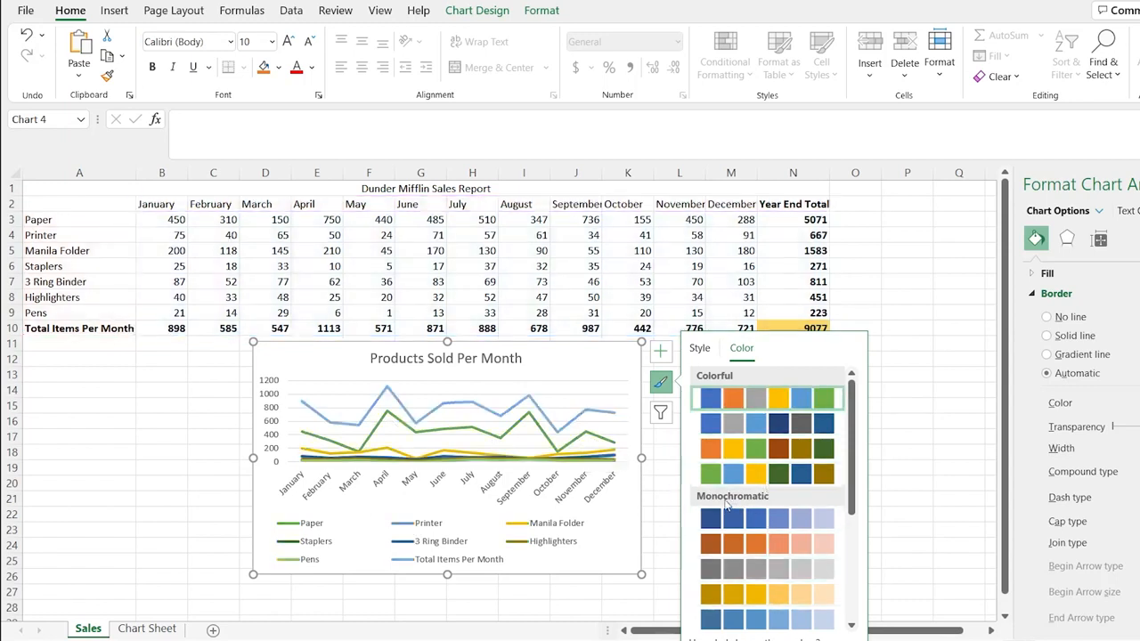
{"action": "left_click", "coordinate": [766, 572]}
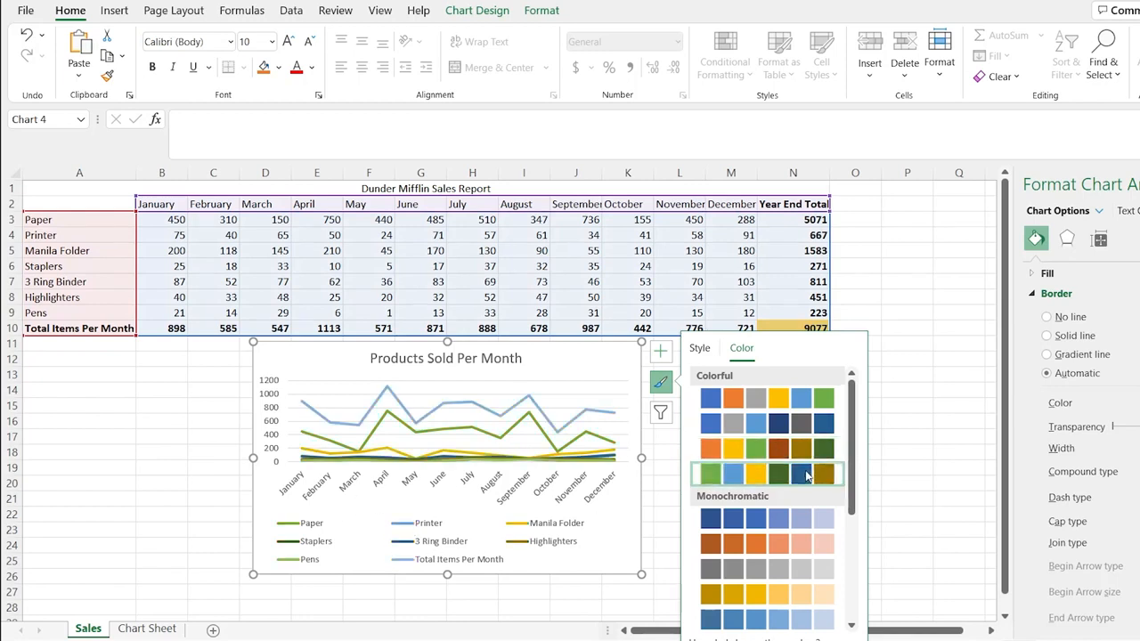
{"action": "left_click", "coordinate": [807, 476]}
{"action": "left_click", "coordinate": [664, 385]}
{"action": "left_click", "coordinate": [661, 352]}
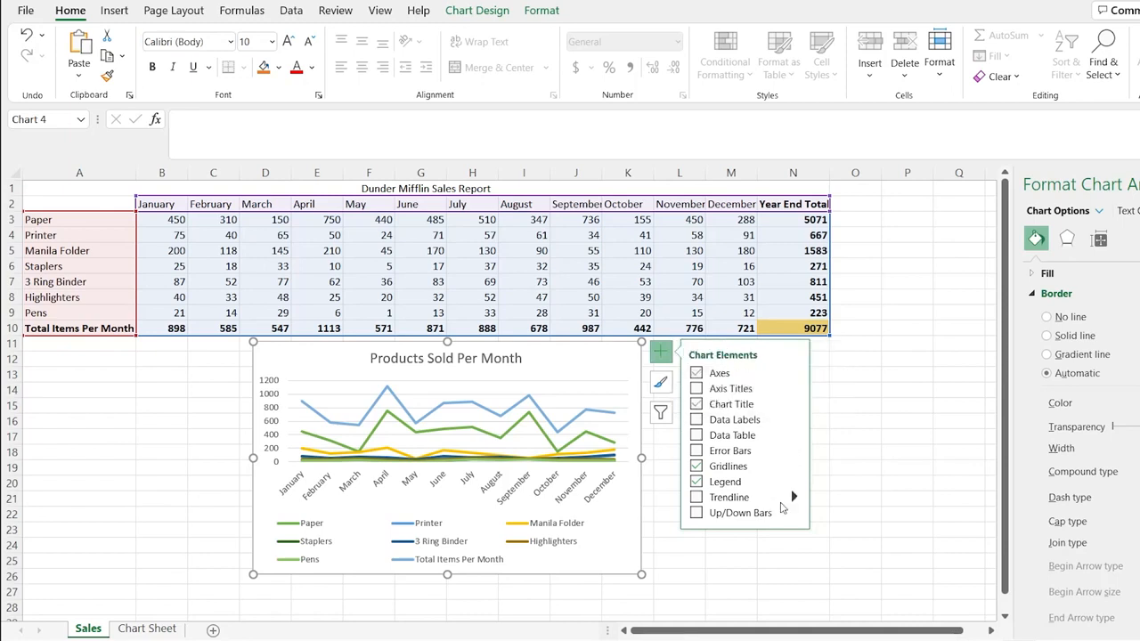
{"action": "left_click", "coordinate": [696, 422]}
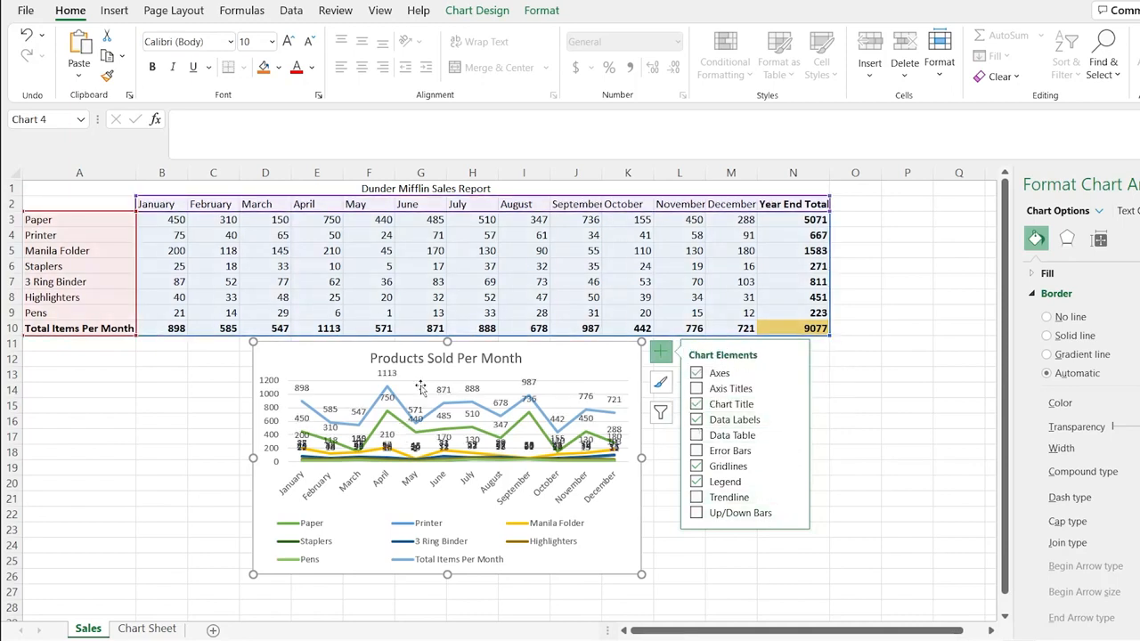
Filter the line chart to only Paper, Manila Folder and 3 Ring Binder by excluding every other series.
{"action": "left_click", "coordinate": [660, 412]}
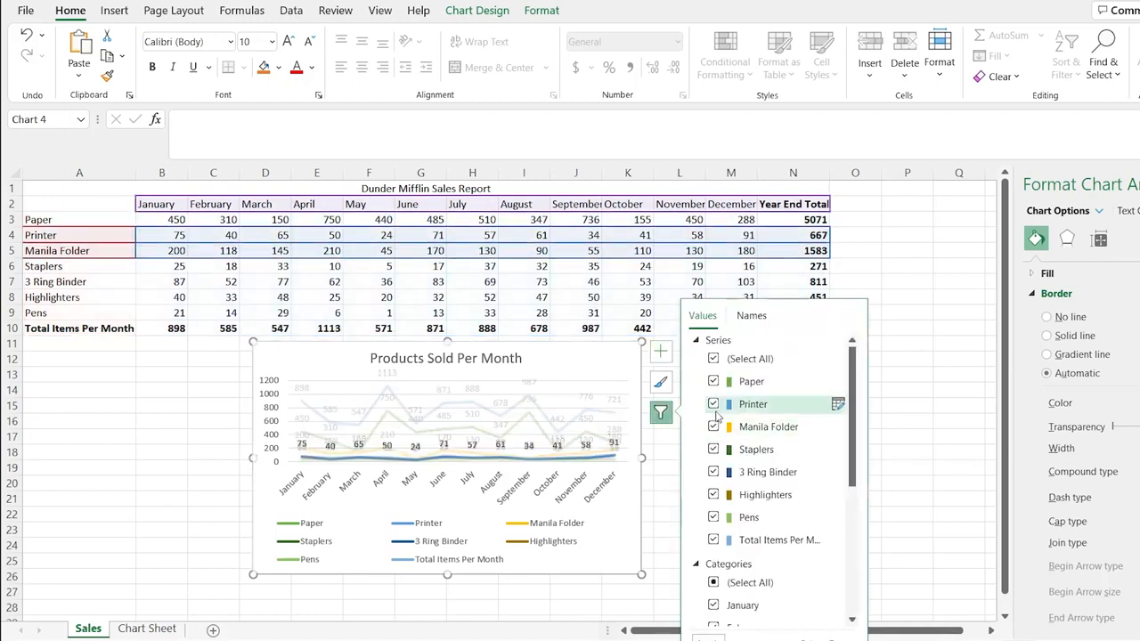
{"action": "left_click", "coordinate": [714, 405]}
{"action": "left_click", "coordinate": [714, 450]}
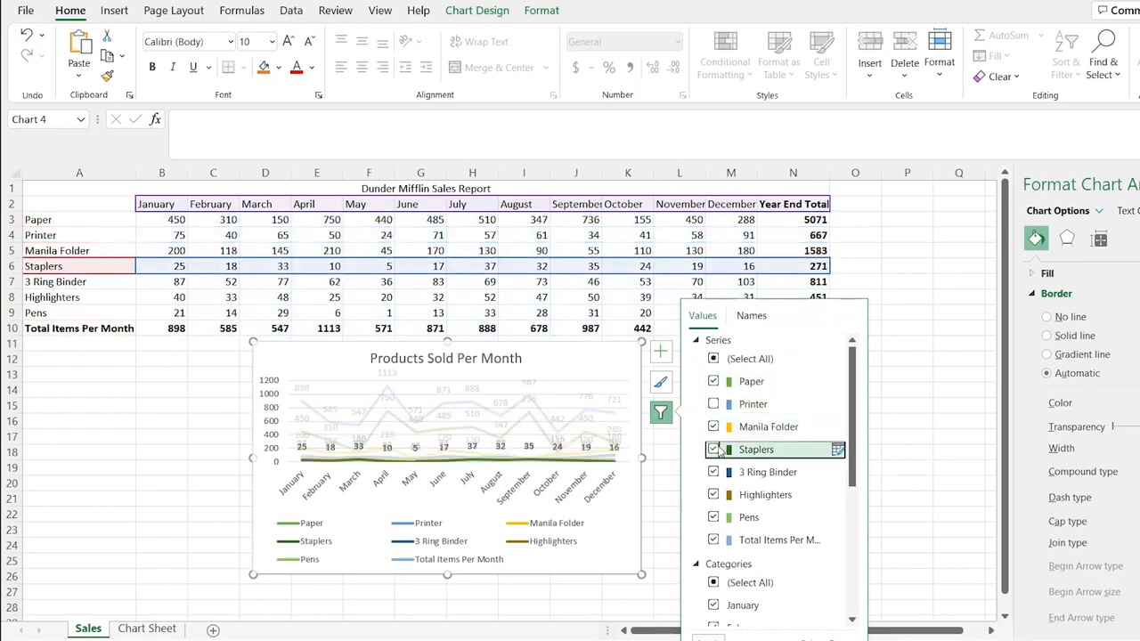
{"action": "left_click", "coordinate": [713, 494]}
{"action": "left_click", "coordinate": [714, 516]}
{"action": "left_click", "coordinate": [713, 541]}
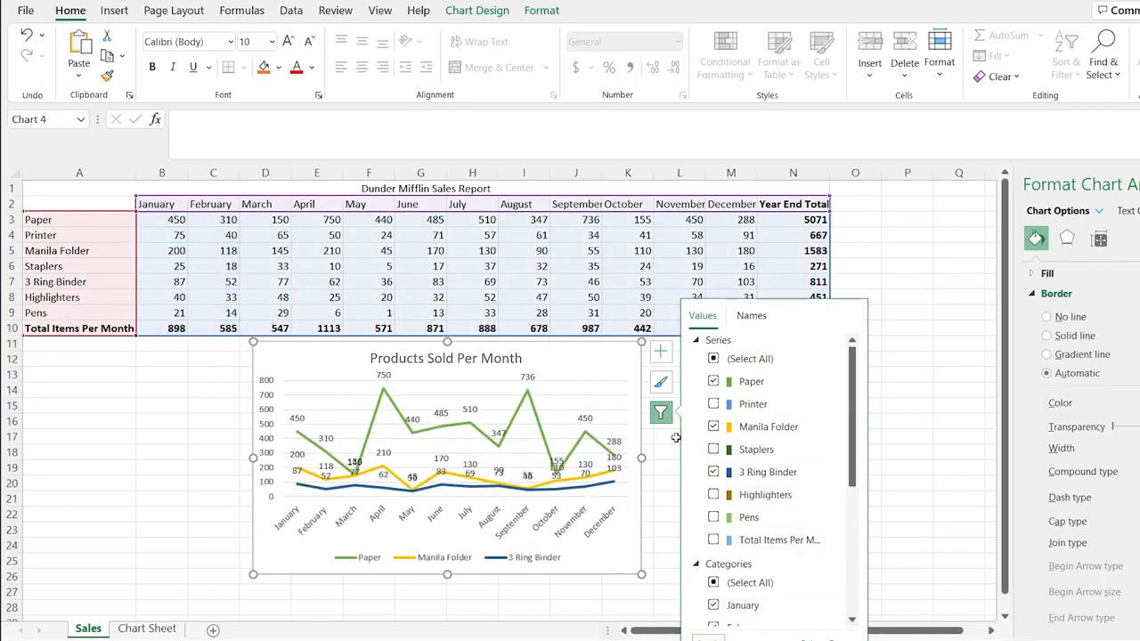
{"action": "left_click", "coordinate": [751, 319]}
{"action": "left_click", "coordinate": [703, 317]}
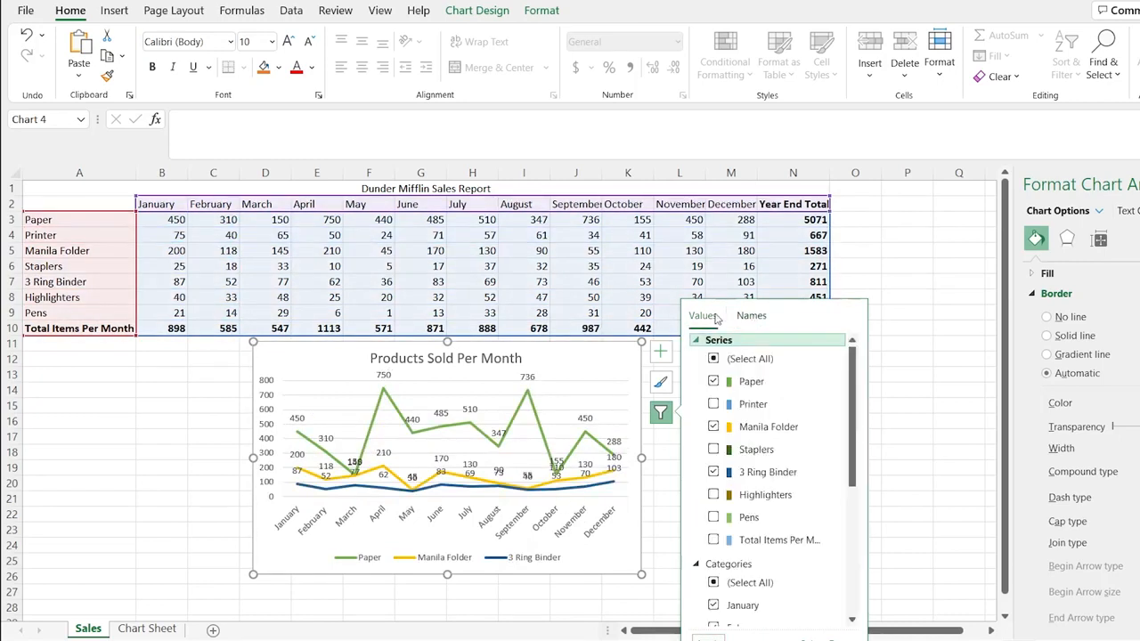
Add a data table to the line chart and enlarge the chart up to the corner of cell A1.
{"action": "left_click", "coordinate": [660, 351]}
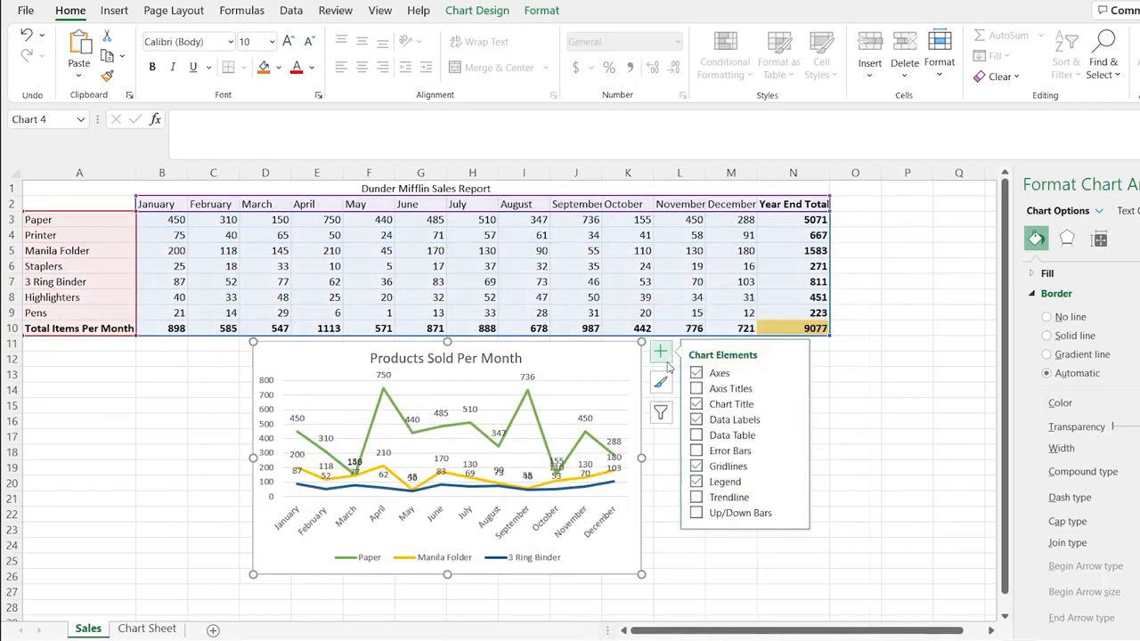
{"action": "left_click", "coordinate": [696, 436]}
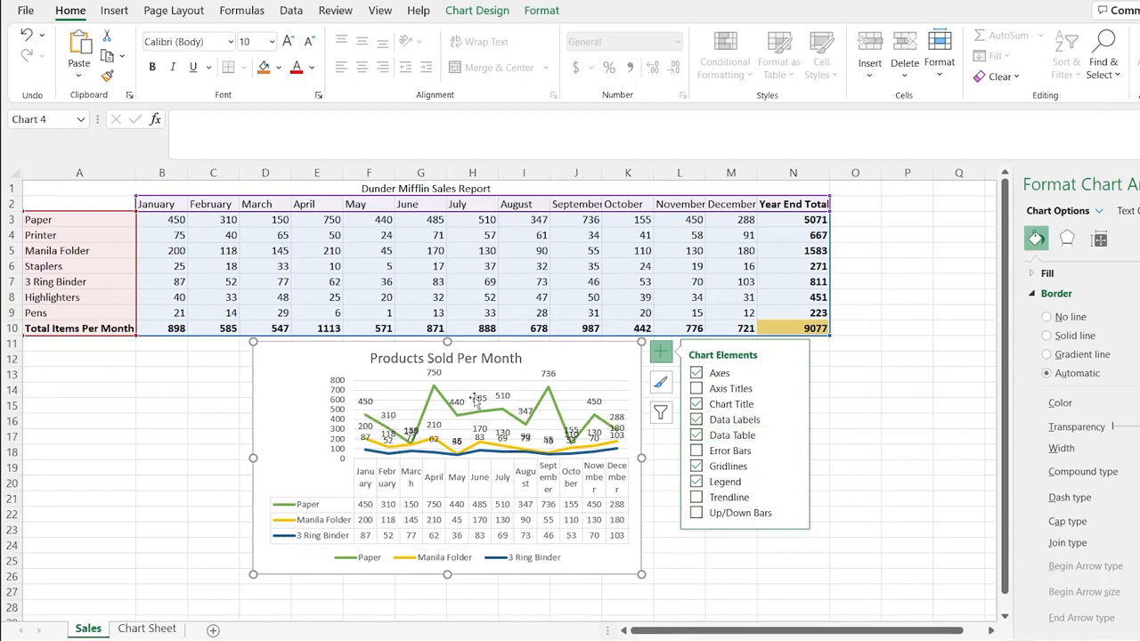
{"action": "left_click_drag", "start_coordinate": [253, 342], "coordinate": [30, 184]}
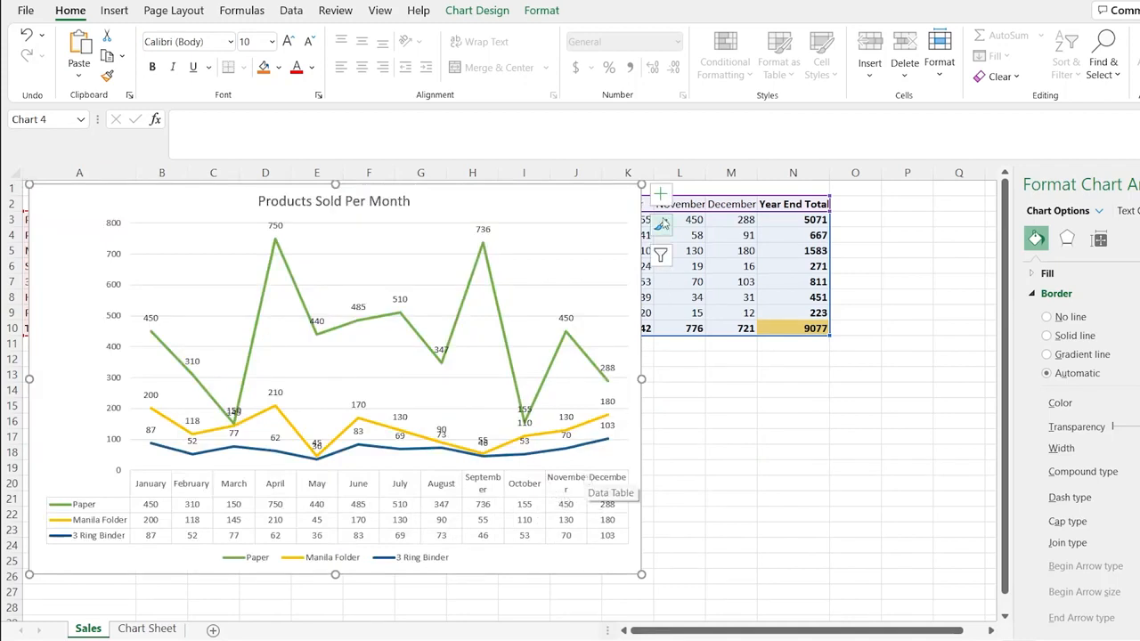
Remove the line chart's data labels and resize the chart to span about columns E to M below the sales table.
{"action": "left_click", "coordinate": [660, 193]}
{"action": "left_click", "coordinate": [698, 263]}
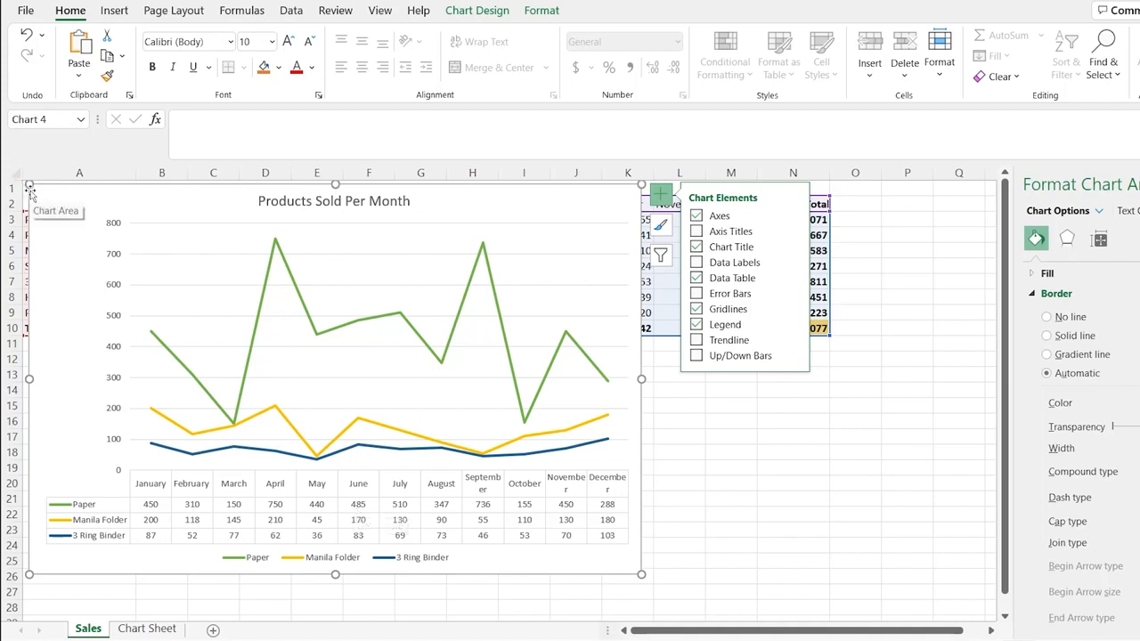
{"action": "left_click_drag", "start_coordinate": [29, 186], "coordinate": [310, 350]}
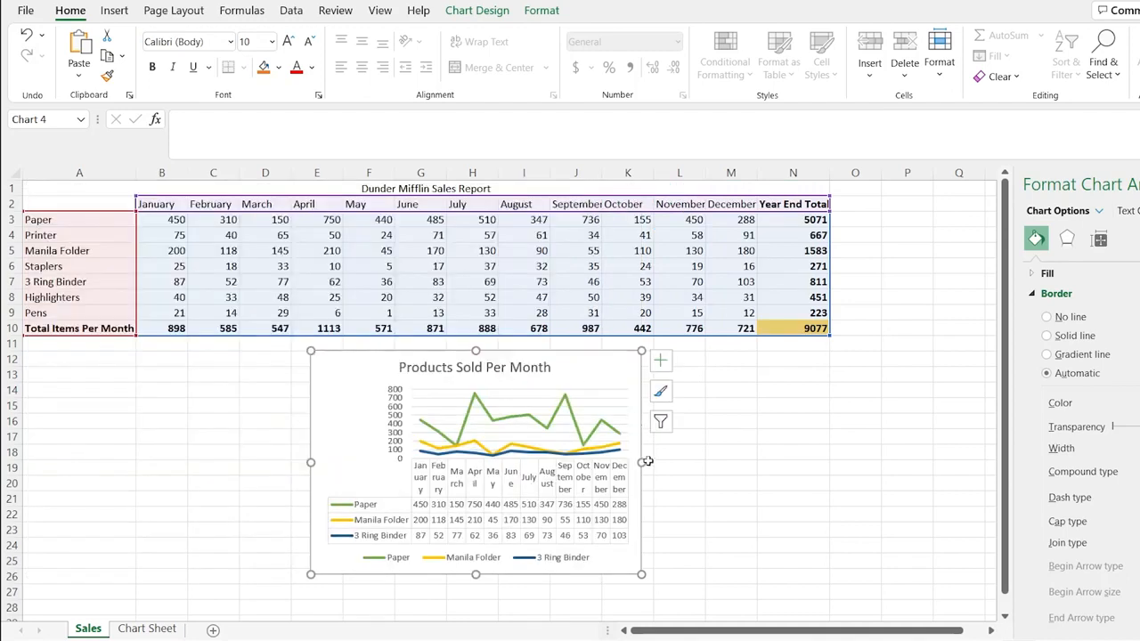
{"action": "left_click_drag", "start_coordinate": [642, 462], "coordinate": [749, 462]}
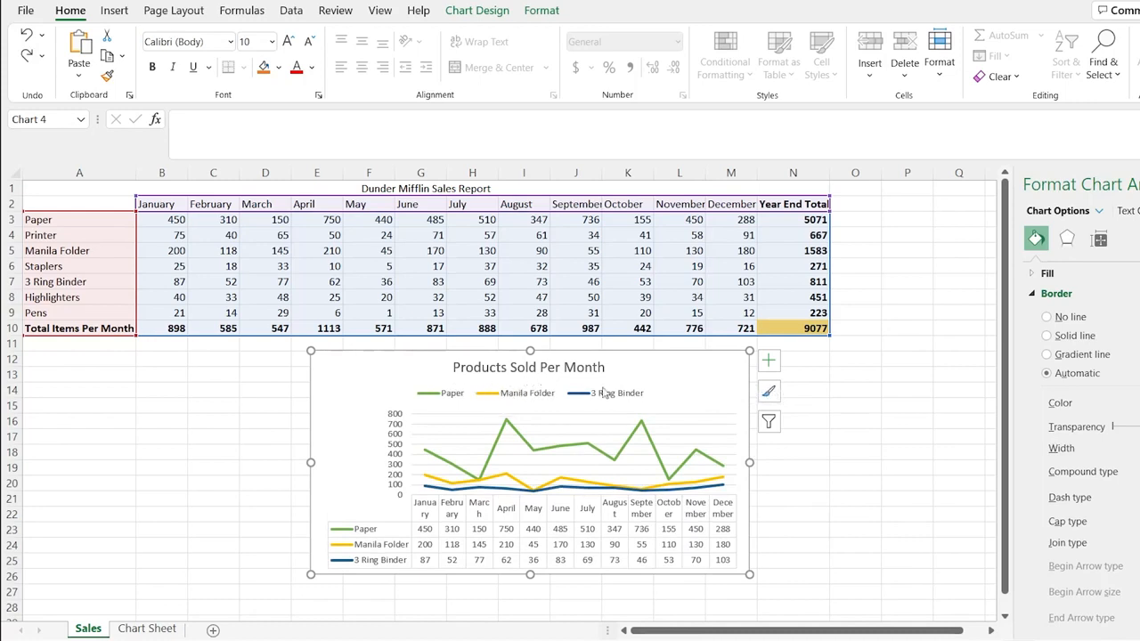
Move the legend to just below the chart title, above the plot area.
{"action": "left_click", "coordinate": [771, 365]}
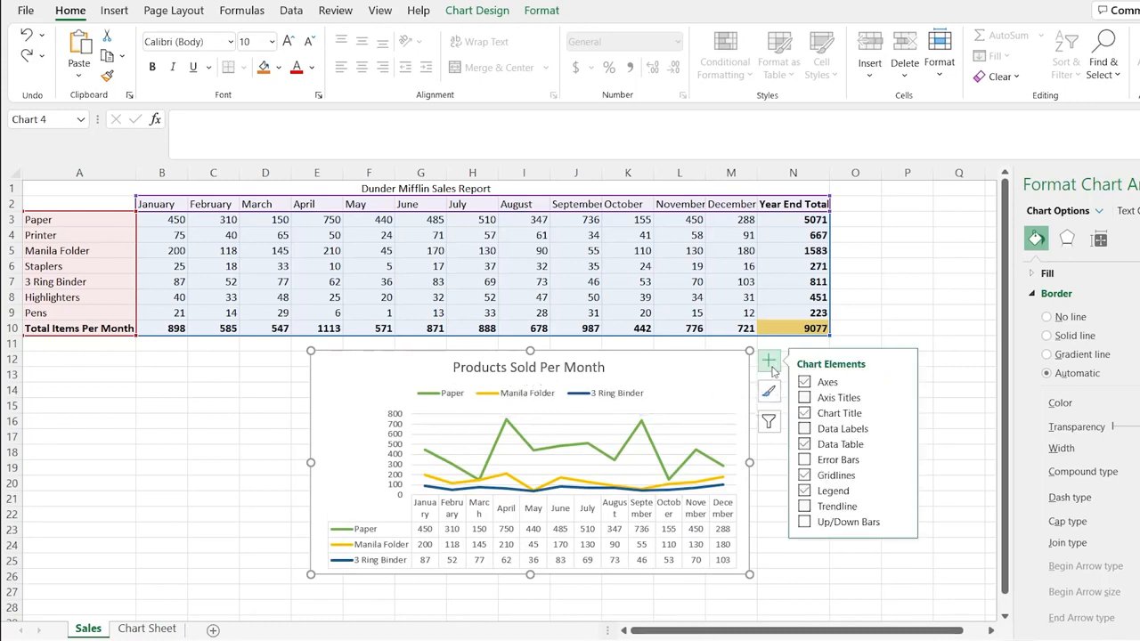
{"action": "left_click", "coordinate": [655, 392]}
{"action": "left_click_drag", "start_coordinate": [639, 385], "coordinate": [505, 508]}
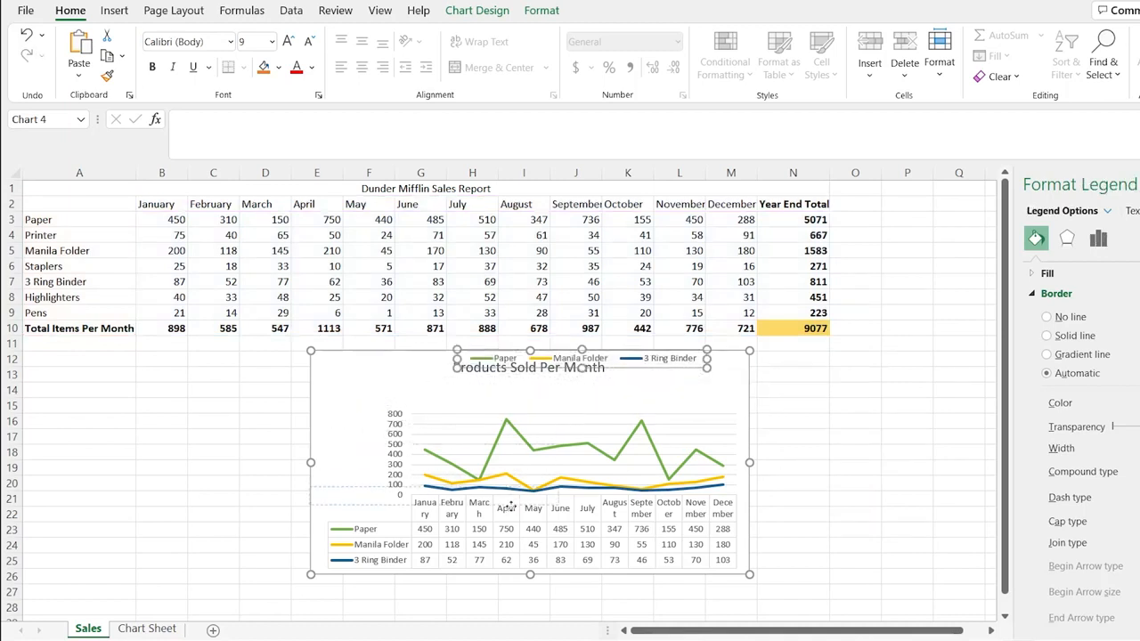
{"action": "left_click_drag", "start_coordinate": [582, 403], "coordinate": [638, 398]}
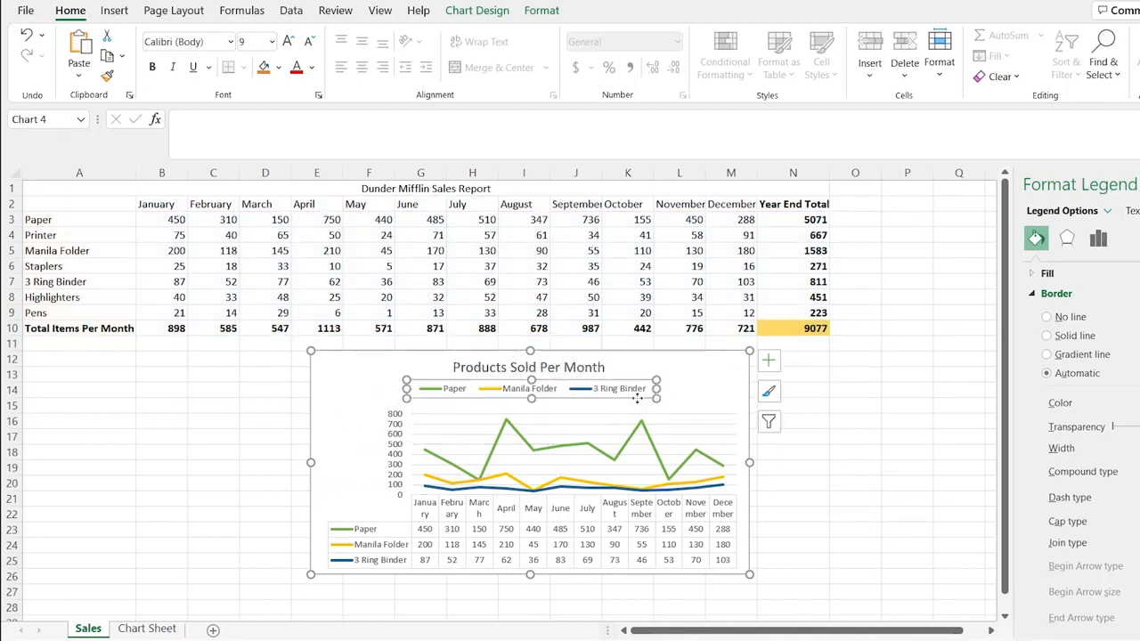
Set the legend position to Right and move the legend down beside the data table's rows.
{"action": "left_click", "coordinate": [773, 367]}
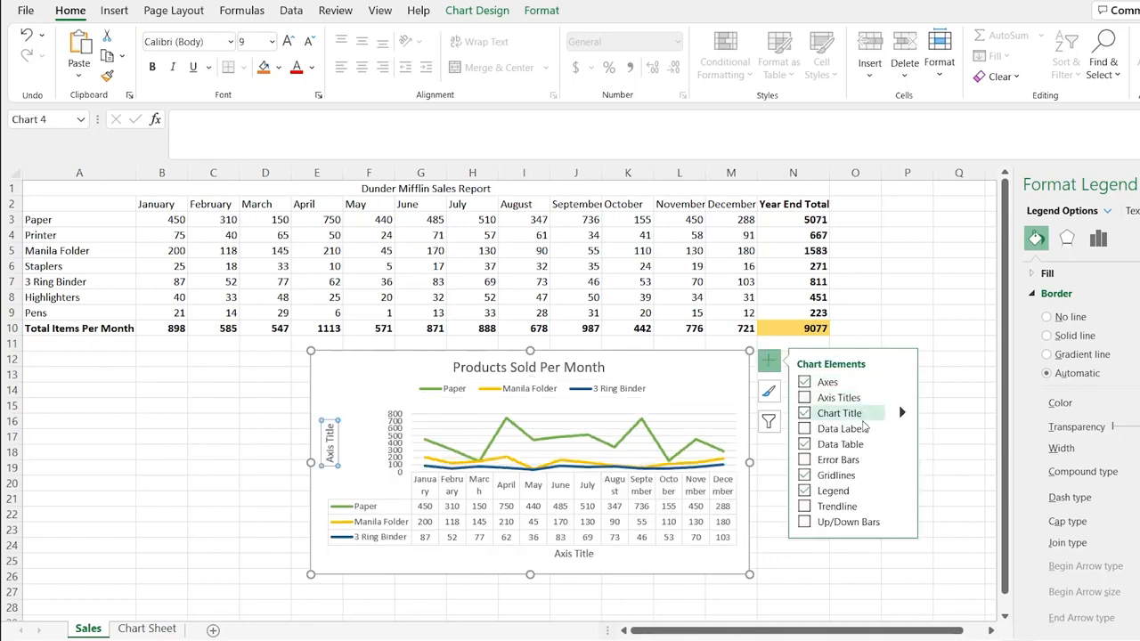
{"action": "left_click", "coordinate": [902, 491]}
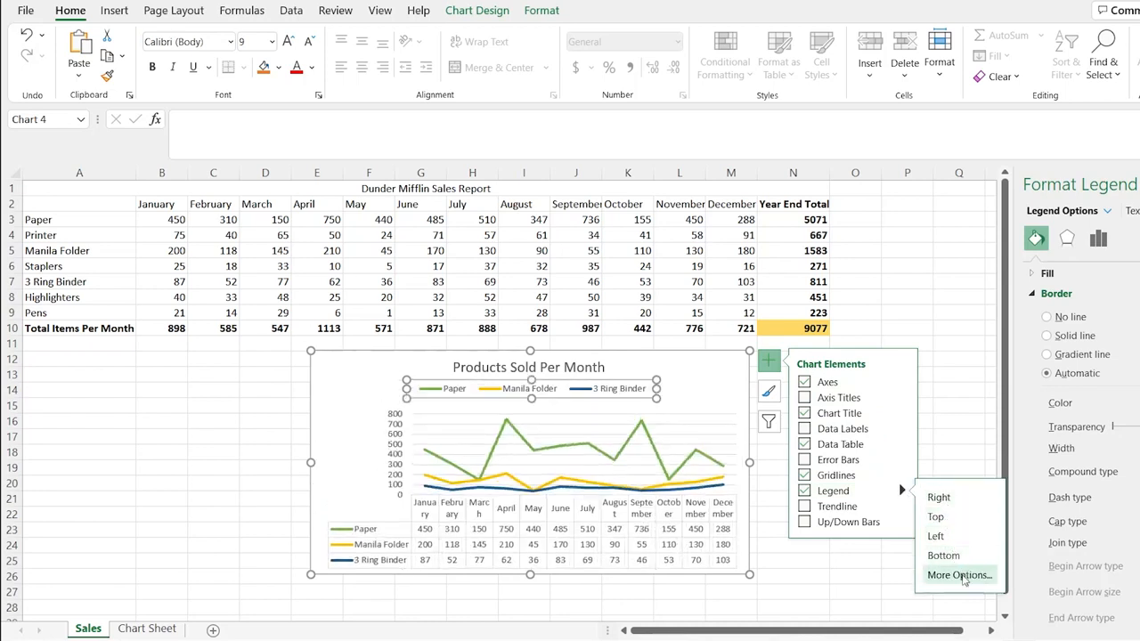
{"action": "left_click", "coordinate": [959, 575]}
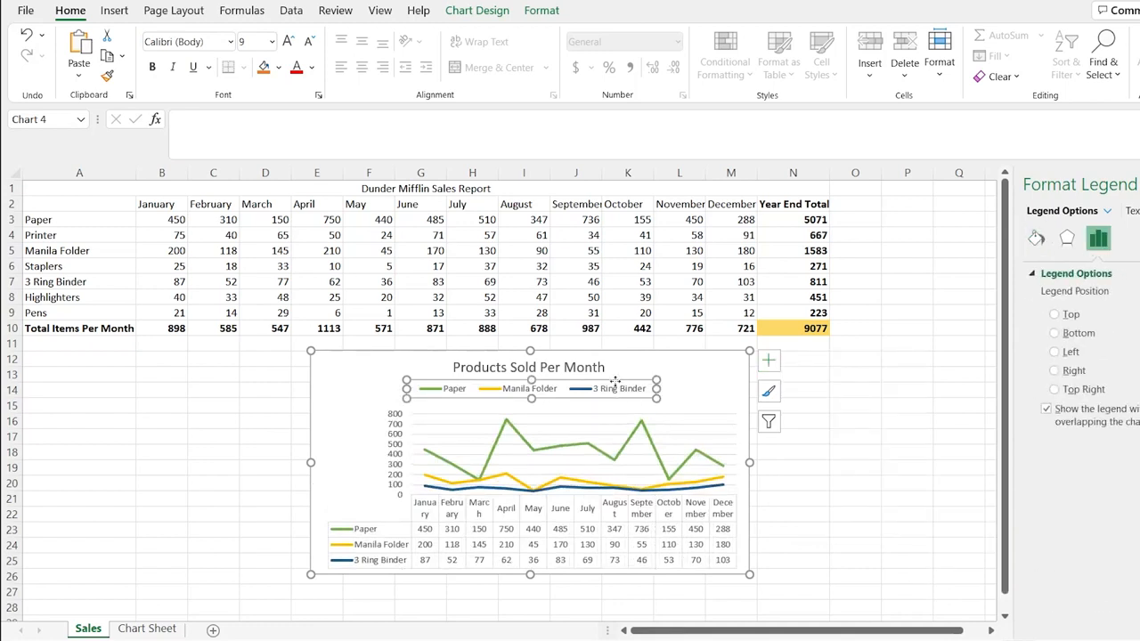
{"action": "left_click", "coordinate": [769, 360]}
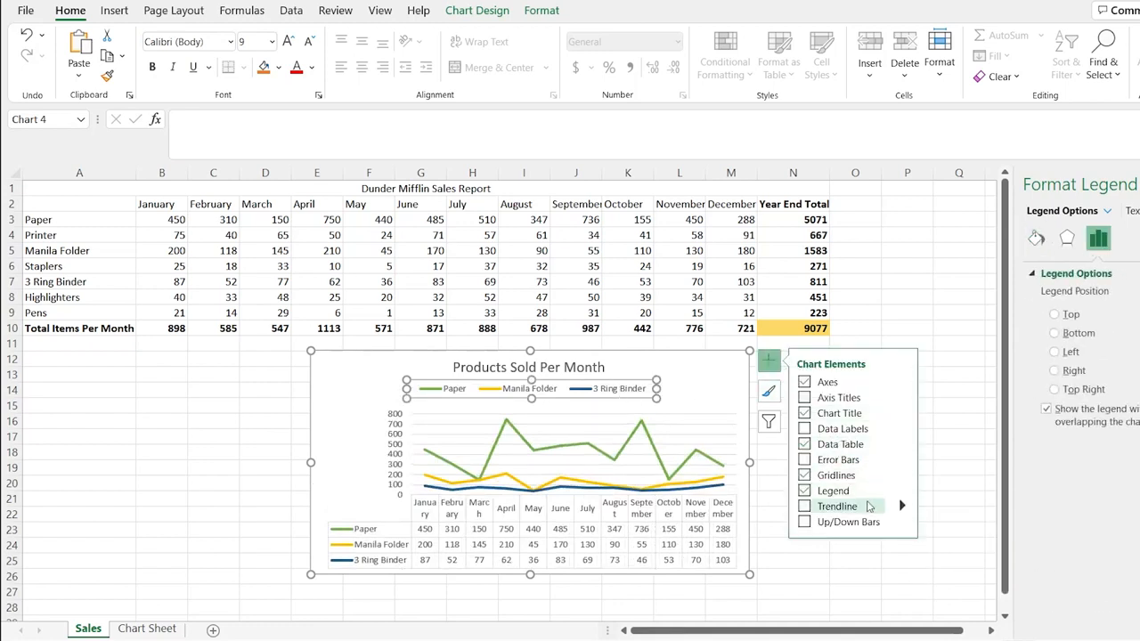
{"action": "left_click", "coordinate": [902, 490]}
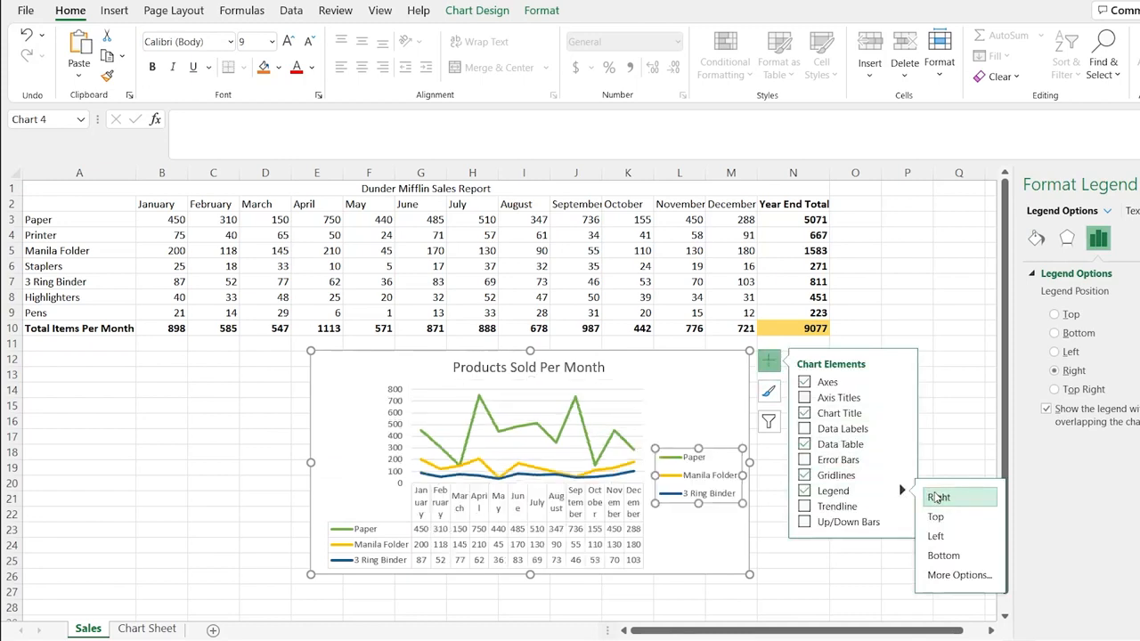
{"action": "left_click_drag", "start_coordinate": [730, 457], "coordinate": [728, 512]}
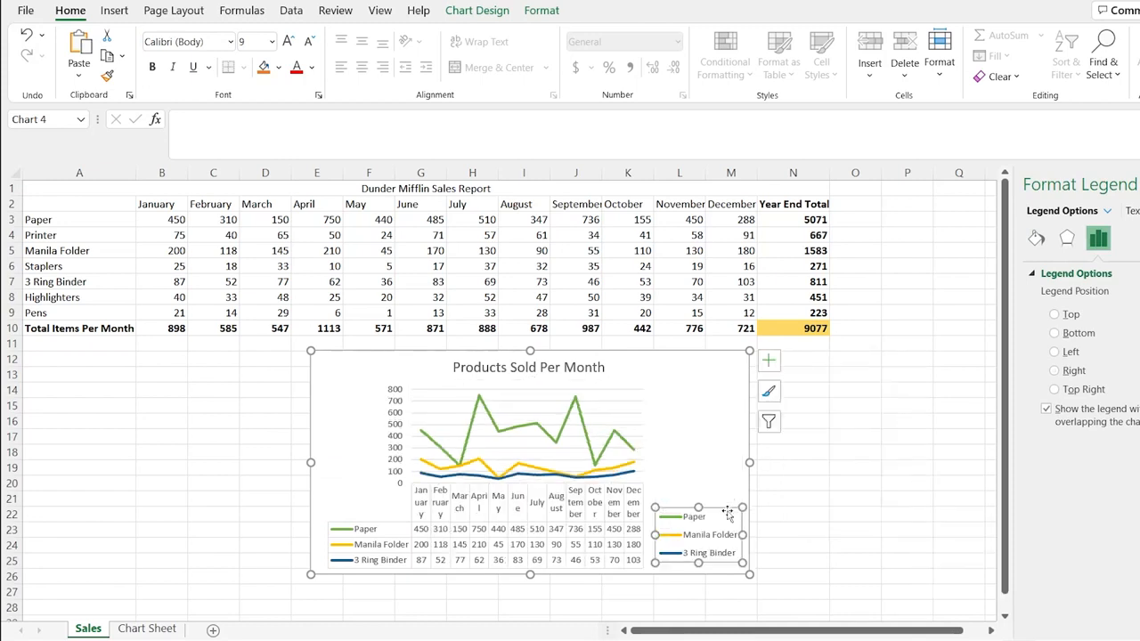
Try to move the plot area within the line chart.
{"action": "left_click", "coordinate": [692, 428]}
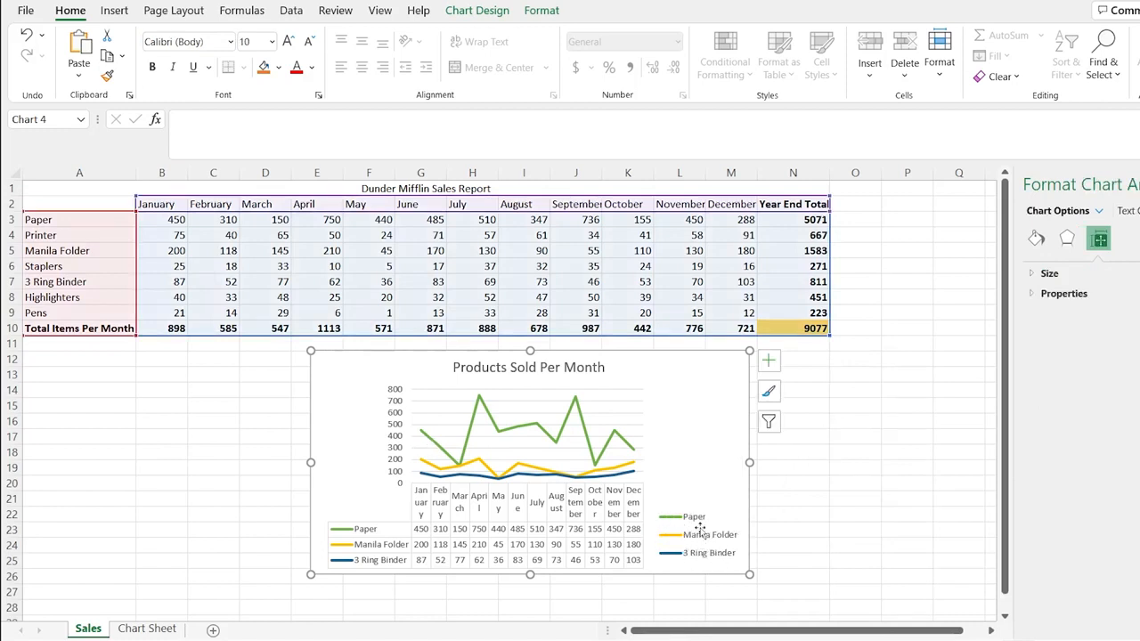
{"action": "left_click", "coordinate": [592, 428]}
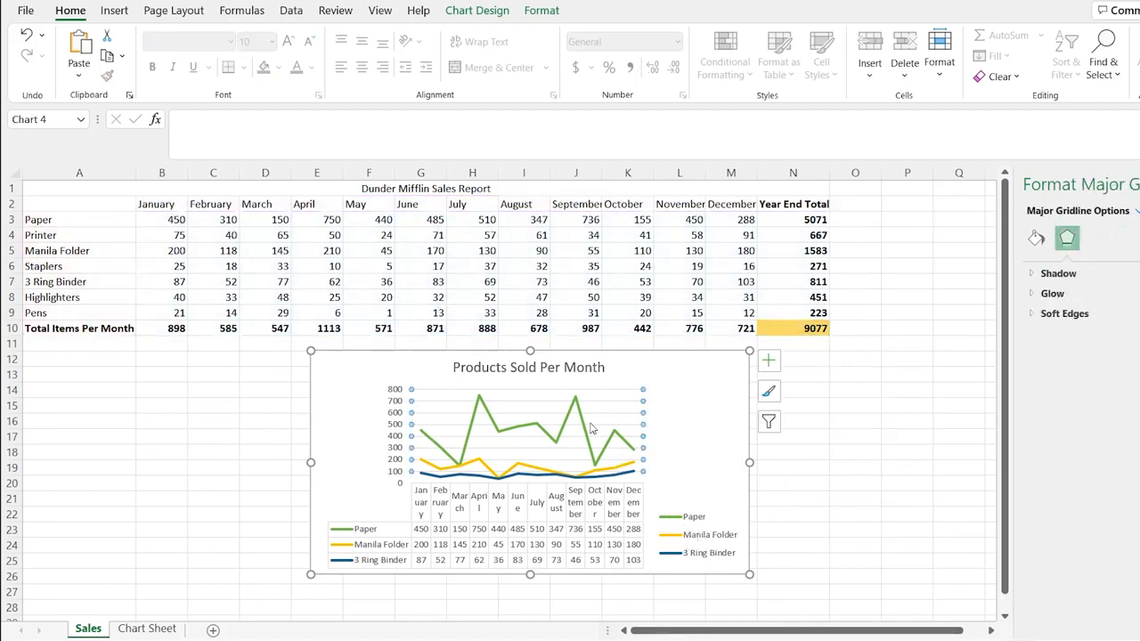
{"action": "left_click", "coordinate": [595, 396]}
{"action": "left_click", "coordinate": [600, 398]}
{"action": "left_click", "coordinate": [601, 397]}
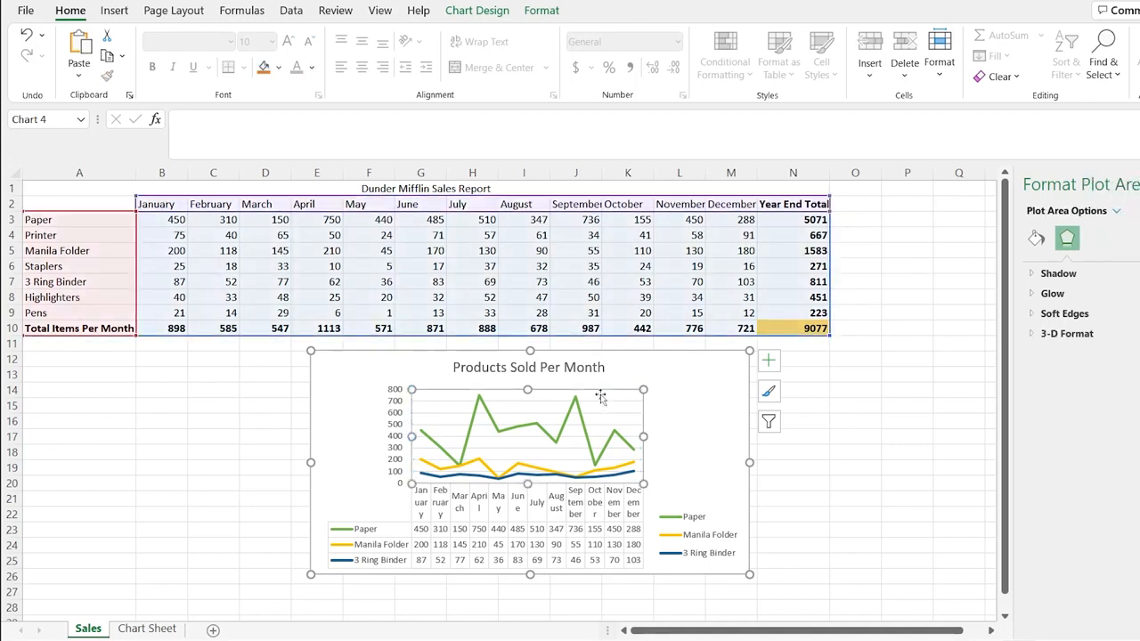
{"action": "mouse_move", "coordinate": [600, 397]}
{"action": "left_mouse_down"}
{"action": "mouse_move", "coordinate": [662, 380]}
{"action": "mouse_move", "coordinate": [700, 383]}
{"action": "mouse_move", "coordinate": [704, 394]}
{"action": "mouse_move", "coordinate": [603, 396]}
{"action": "mouse_move", "coordinate": [634, 370]}
{"action": "mouse_move", "coordinate": [620, 393]}
{"action": "left_mouse_up"}
Undo the last plot area move and reselect the whole line chart.
{"action": "key", "text": "ctrl+z"}
{"action": "key", "text": "ctrl+z"}
{"action": "key", "text": "ctrl+z"}
{"action": "key", "text": "ctrl+z"}
{"action": "key", "text": "ctrl+z"}
{"action": "key", "text": "ctrl+z"}
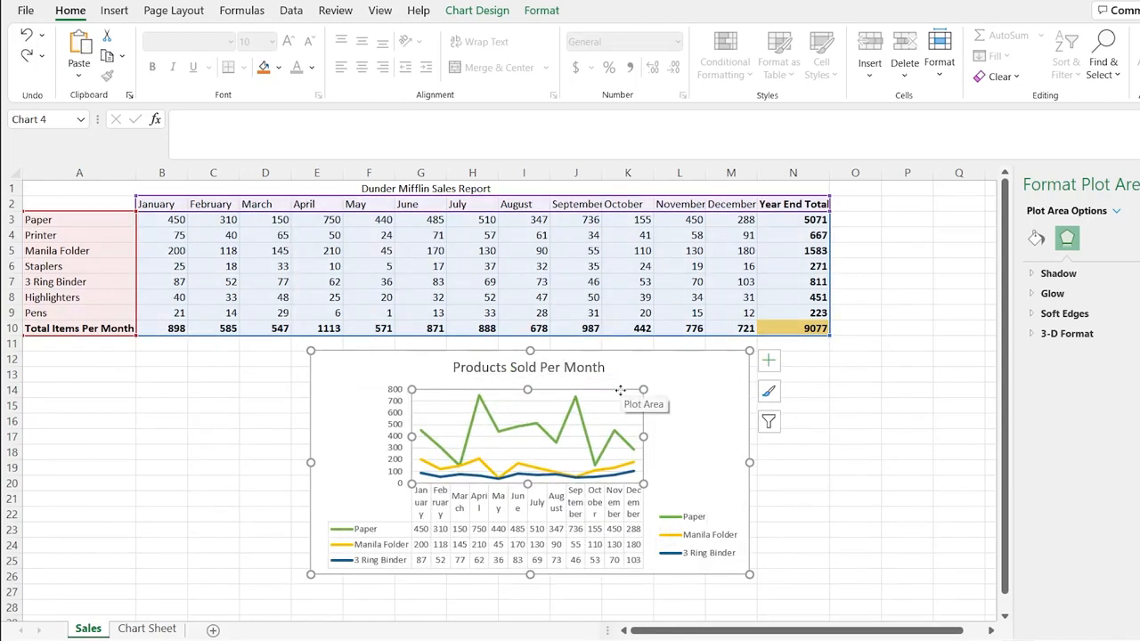
{"action": "left_click", "coordinate": [711, 366]}
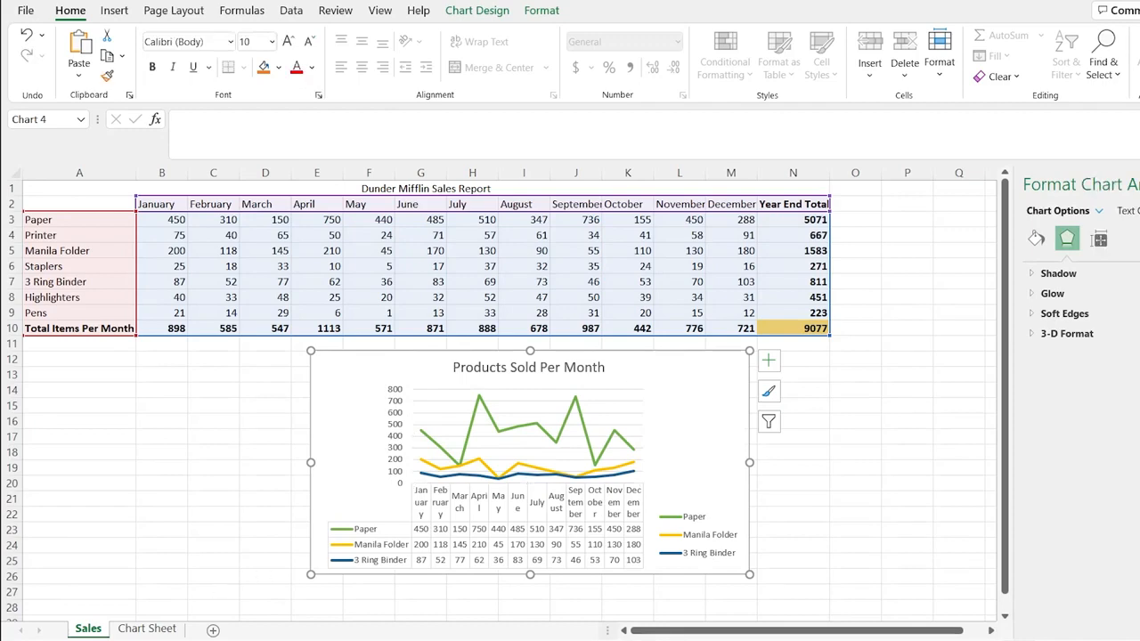
Paste a copy of the customised line chart with the data table at cell J18 on Chart Sheet.
{"action": "left_click", "coordinate": [152, 628]}
{"action": "left_click", "coordinate": [408, 389]}
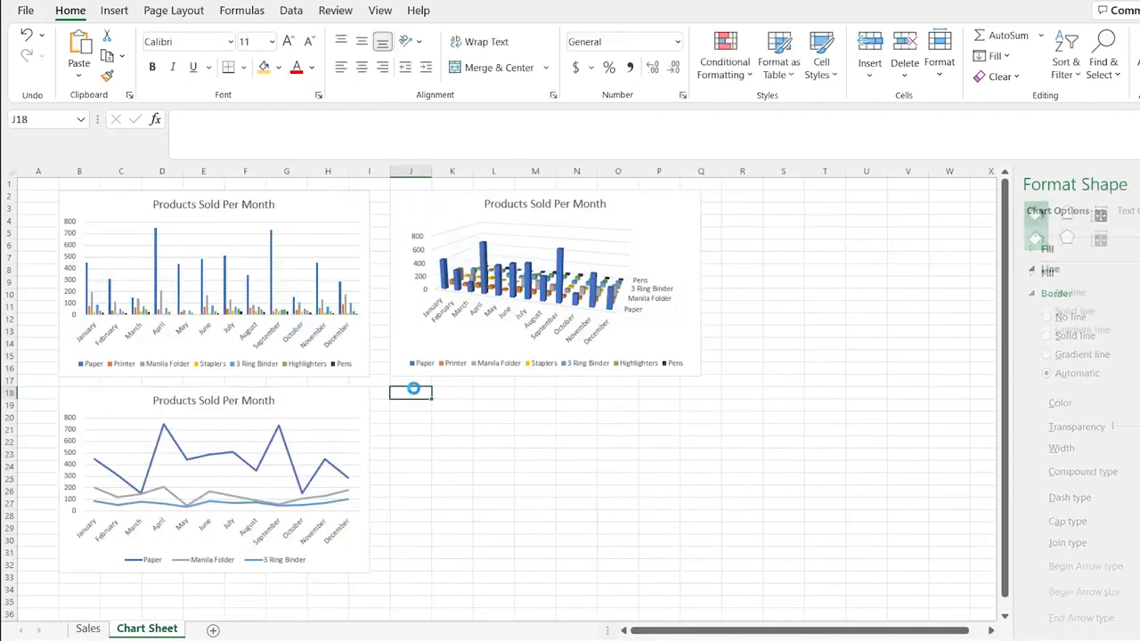
{"action": "key", "text": "ctrl+v"}
{"action": "left_click", "coordinate": [737, 332]}
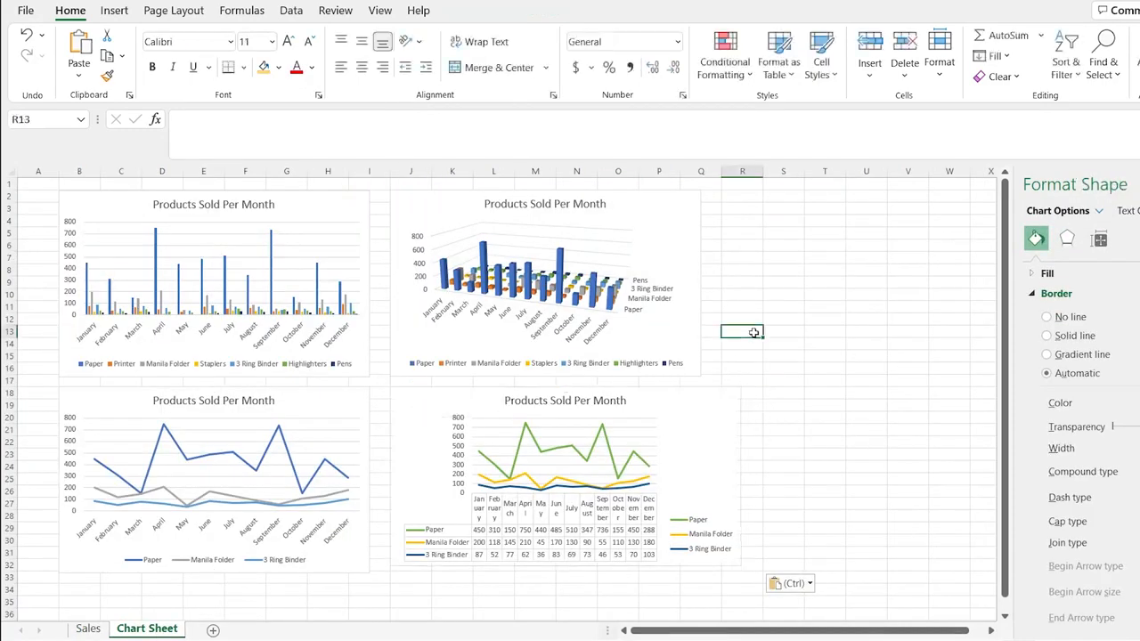
Examine the Sales line chart's border, fill, shadow and glow options and review the collected charts on Chart Sheet.
{"action": "left_click", "coordinate": [88, 629]}
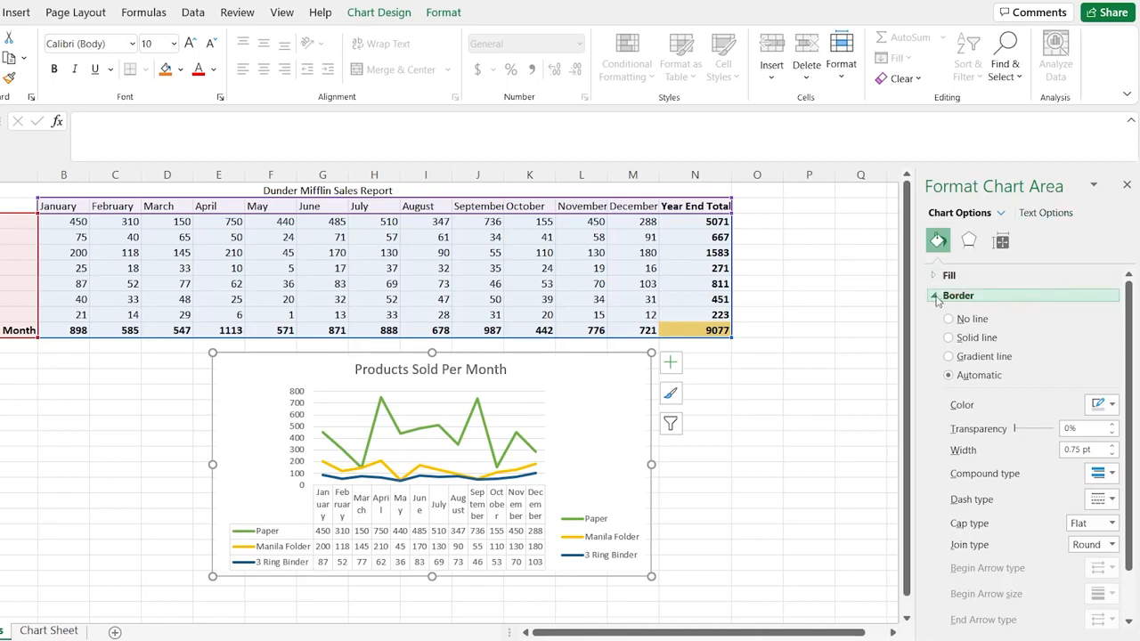
{"action": "scroll", "coordinate": [936, 388], "scroll_direction": "down", "scroll_amount": 1}
{"action": "scroll", "coordinate": [935, 387], "scroll_direction": "up", "scroll_amount": 1}
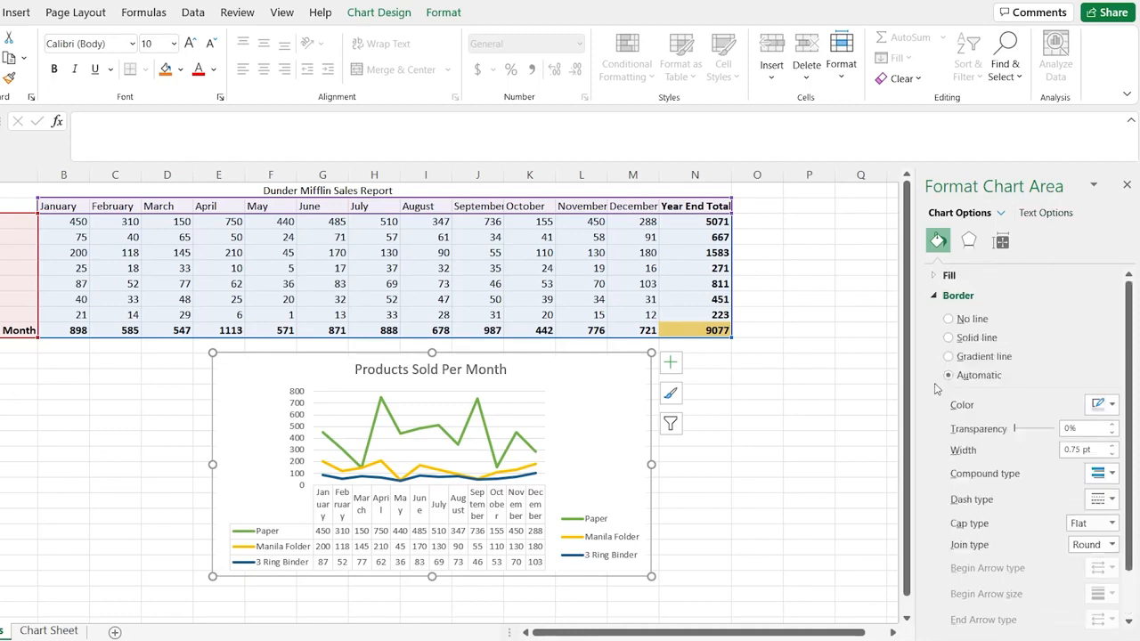
{"action": "left_click", "coordinate": [936, 298]}
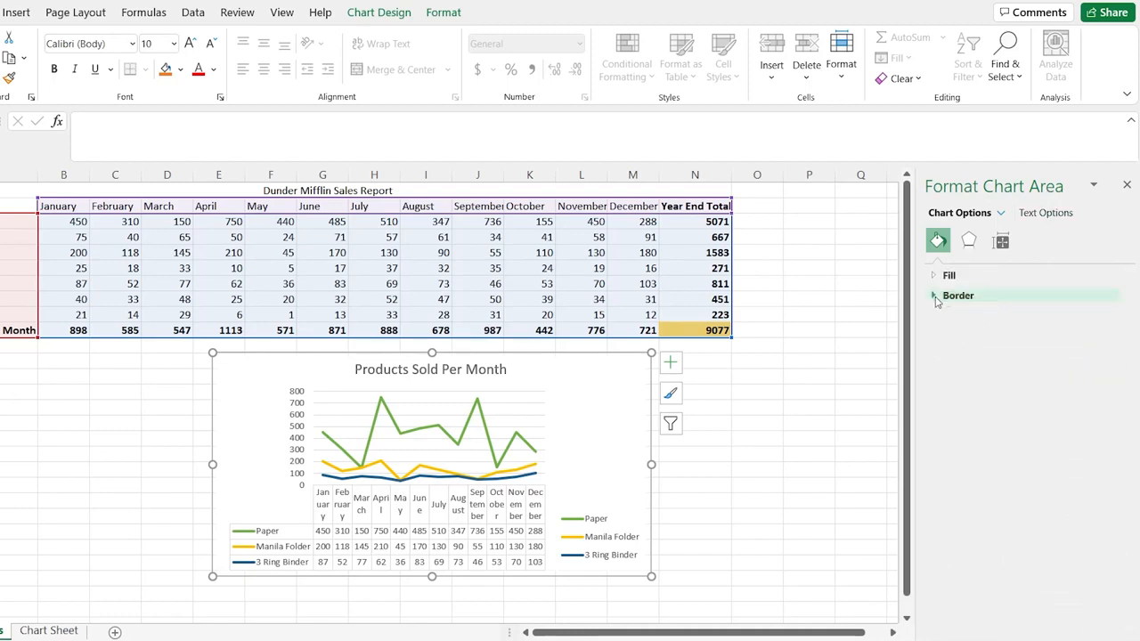
{"action": "left_click", "coordinate": [935, 280]}
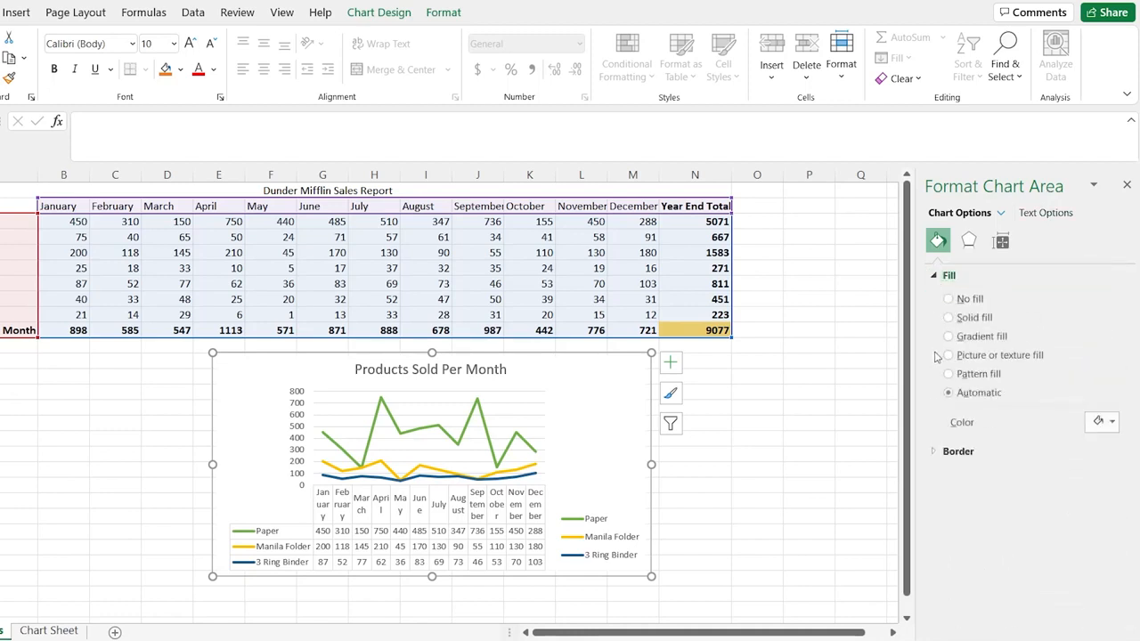
{"action": "left_click", "coordinate": [971, 240]}
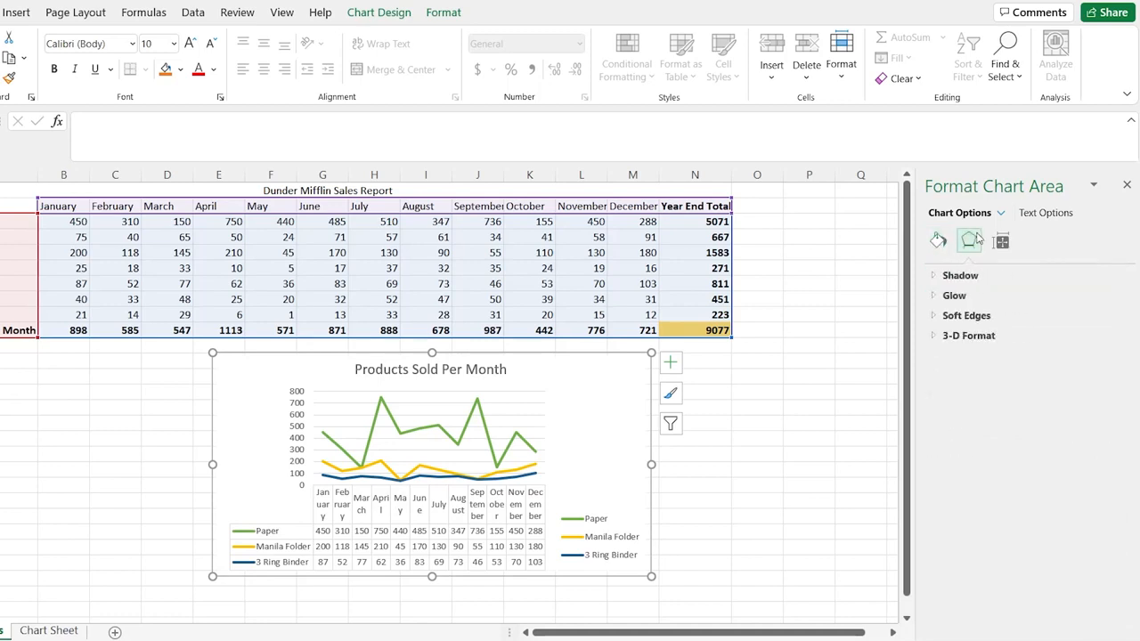
{"action": "left_click", "coordinate": [937, 276]}
{"action": "left_click", "coordinate": [935, 460]}
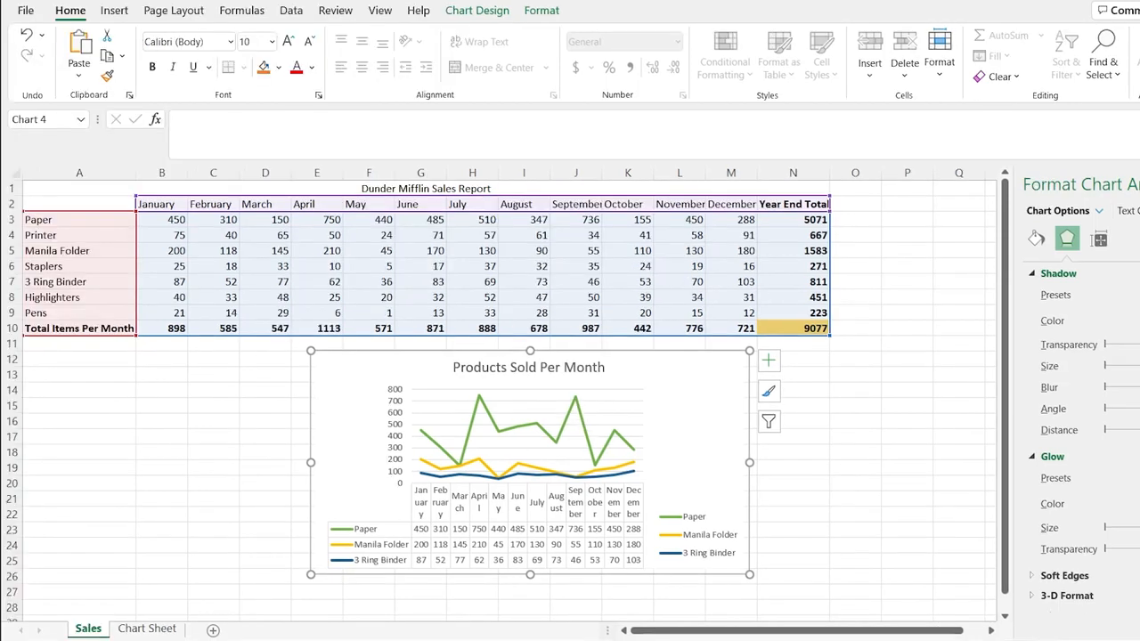
{"action": "left_click", "coordinate": [147, 629]}
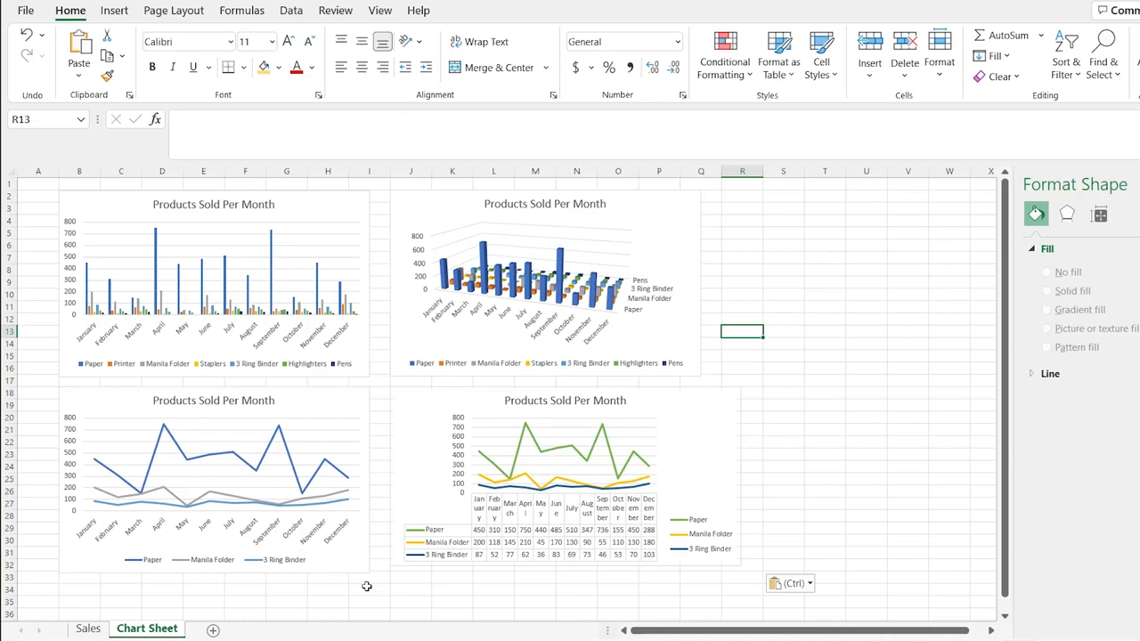
Preview pie, doughnut, bar, box and whisker, waterfall and column types for the line chart on the Sales sheet, leaving its type unapplied.
{"action": "left_click", "coordinate": [89, 628]}
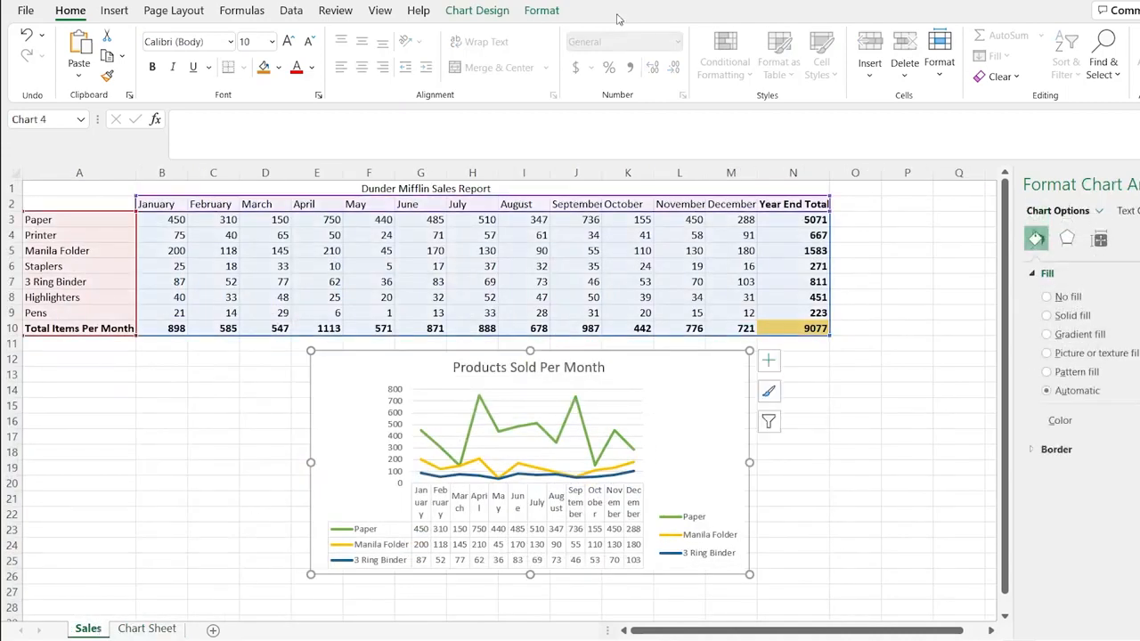
{"action": "left_click", "coordinate": [477, 11]}
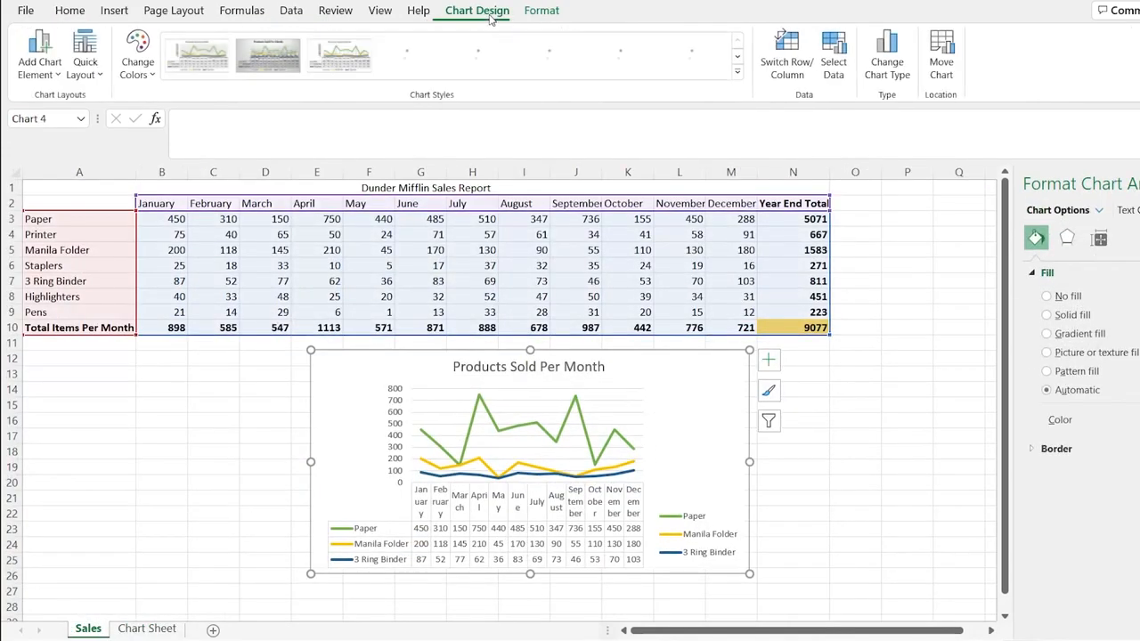
{"action": "left_click", "coordinate": [886, 51]}
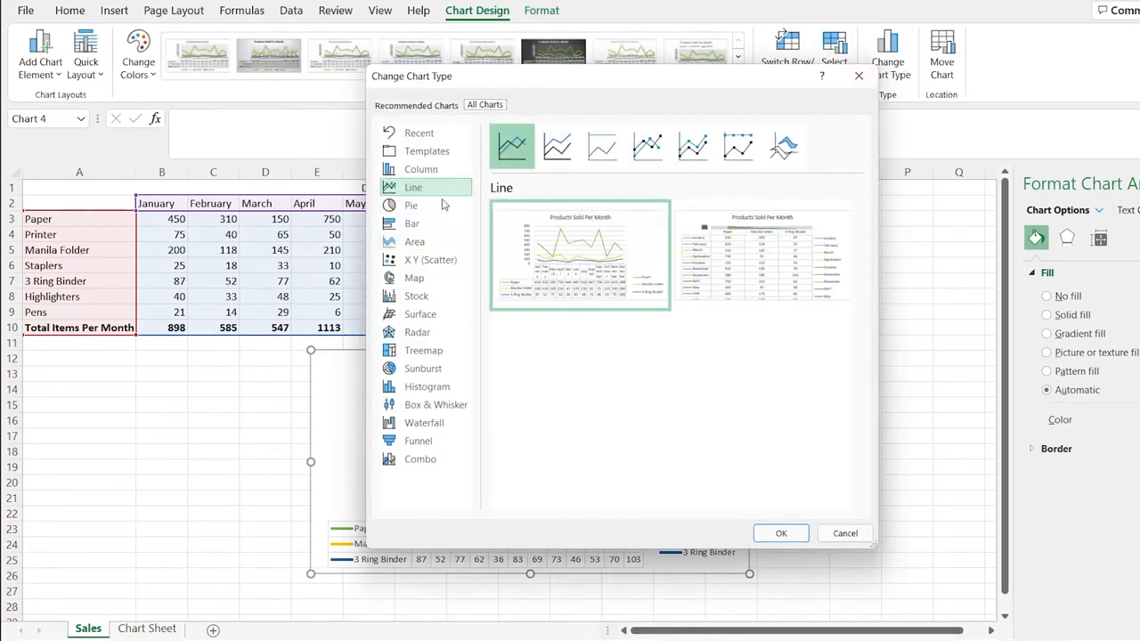
{"action": "left_click", "coordinate": [443, 206]}
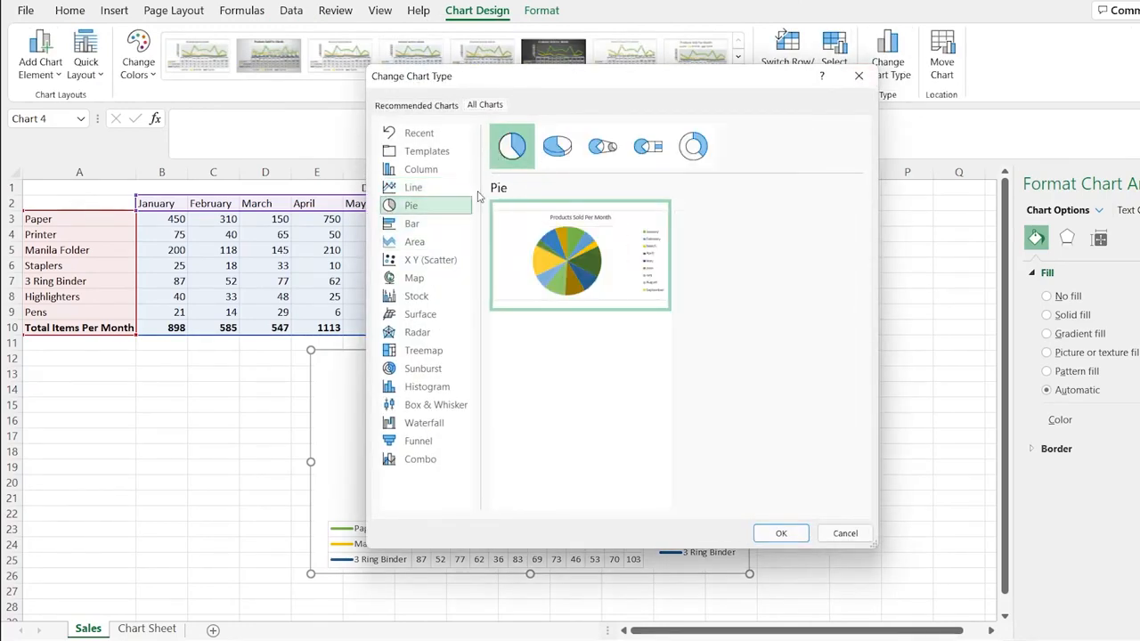
{"action": "left_click", "coordinate": [691, 152]}
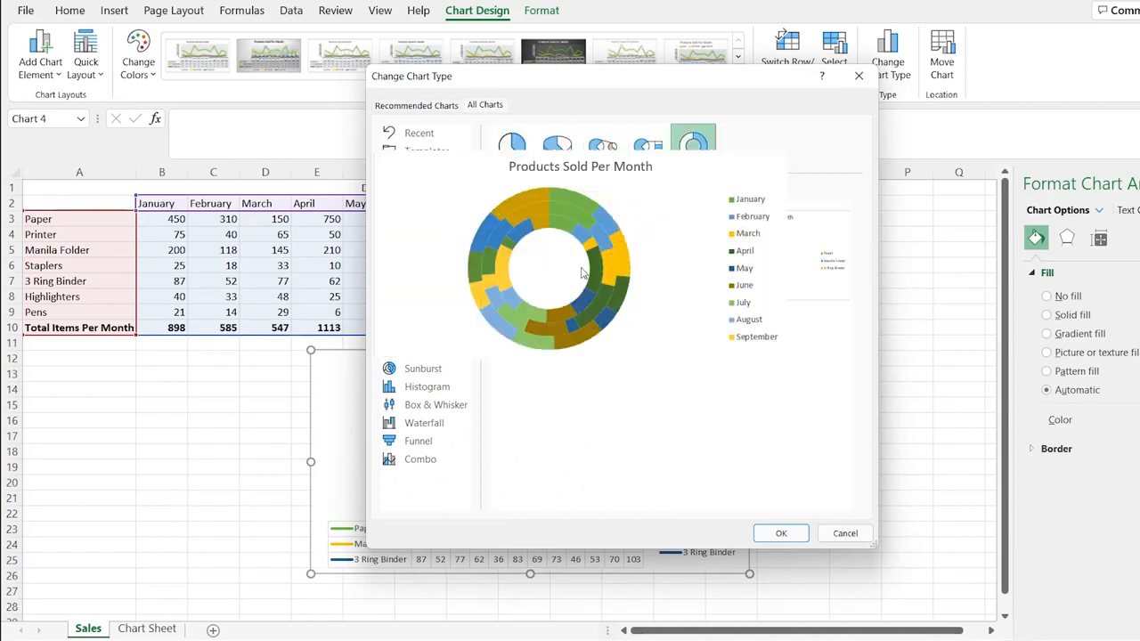
{"action": "mouse_move", "coordinate": [717, 240]}
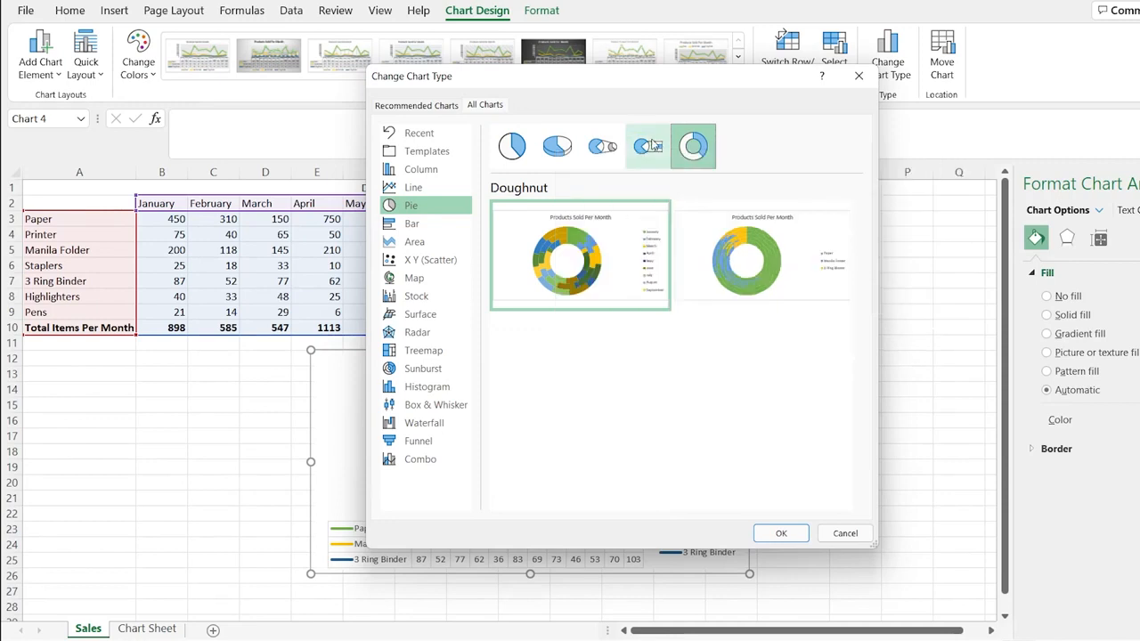
{"action": "left_click", "coordinate": [512, 146]}
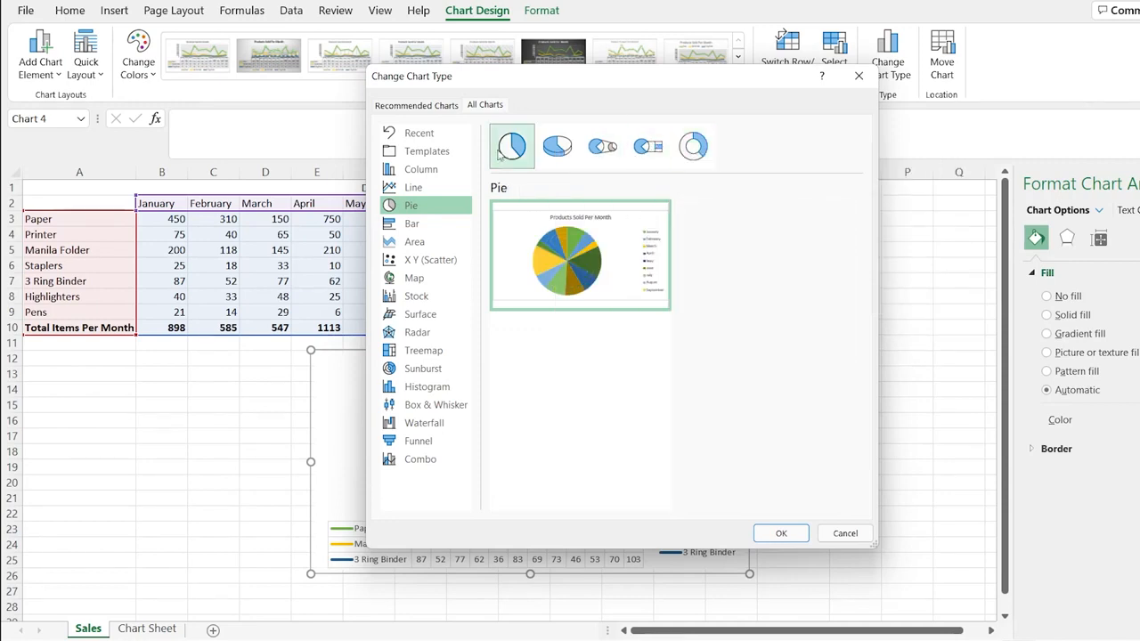
{"action": "left_click", "coordinate": [428, 224]}
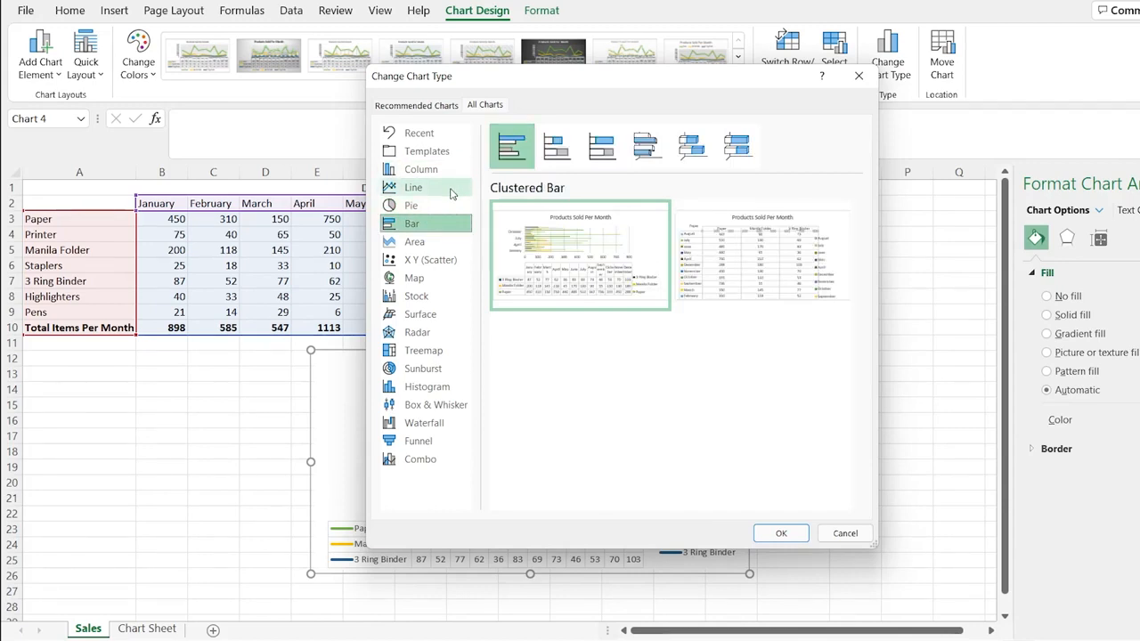
{"action": "mouse_move", "coordinate": [552, 247]}
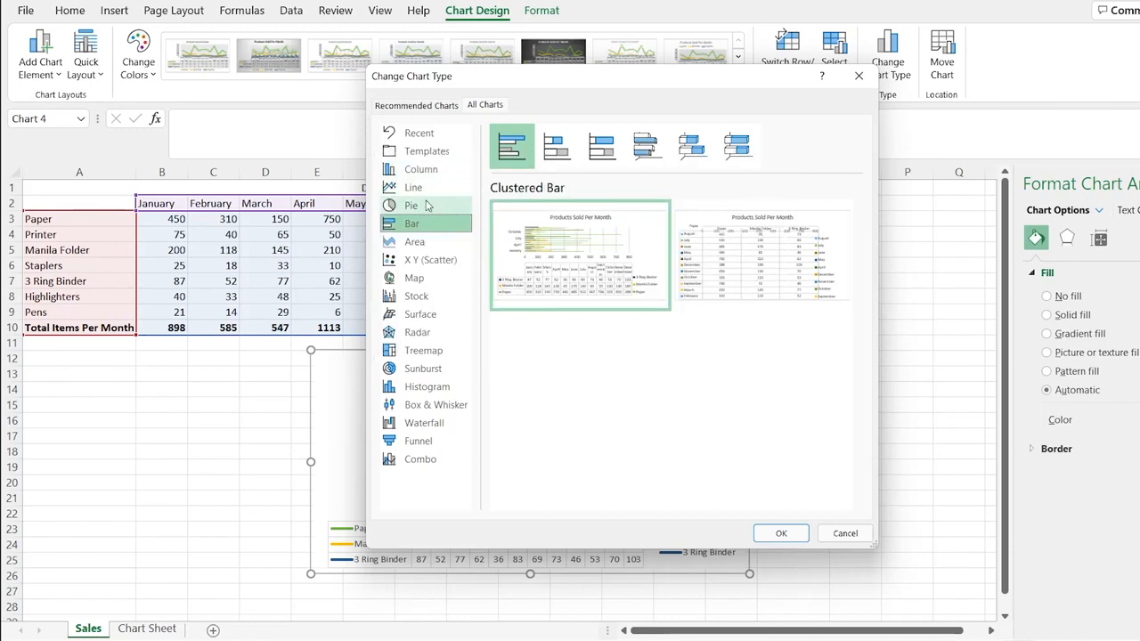
{"action": "left_click", "coordinate": [435, 404]}
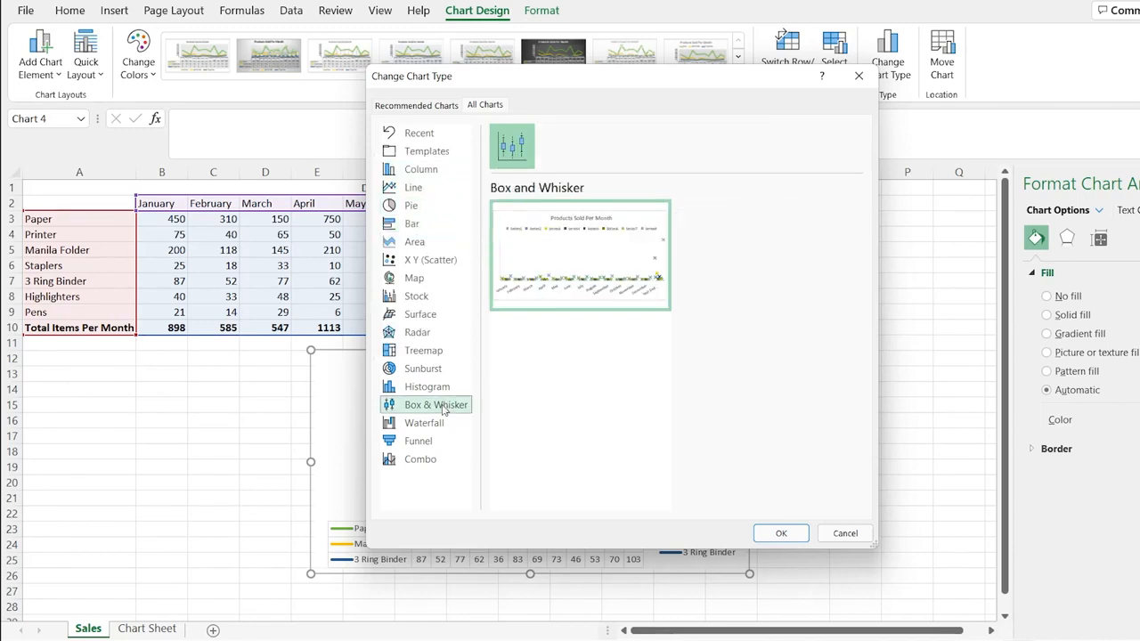
{"action": "left_click", "coordinate": [445, 425]}
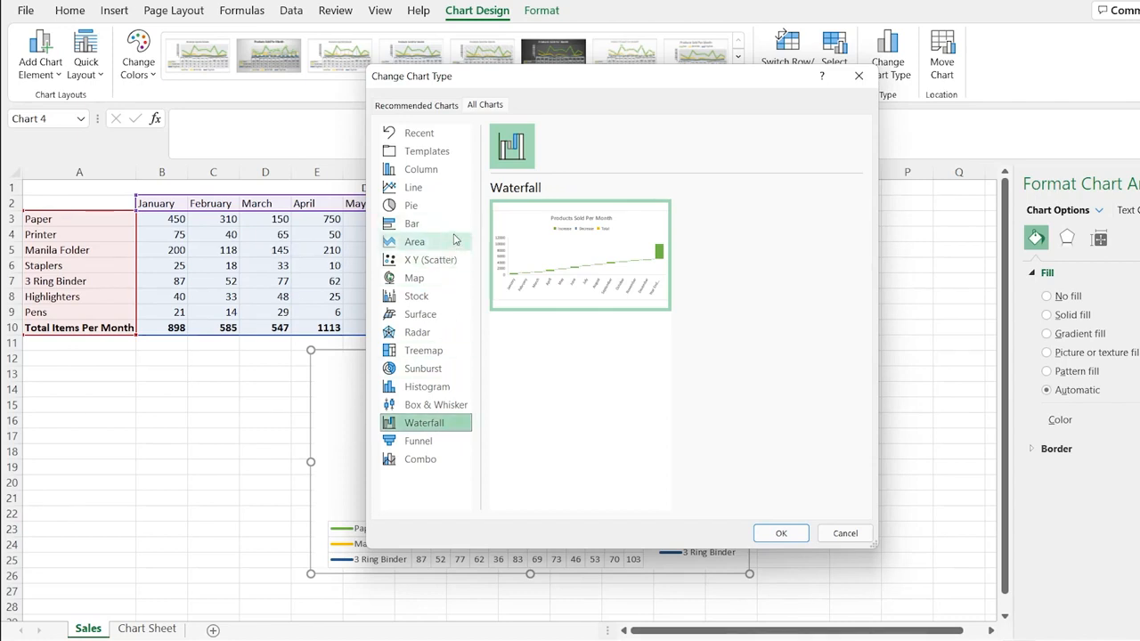
{"action": "left_click", "coordinate": [454, 172]}
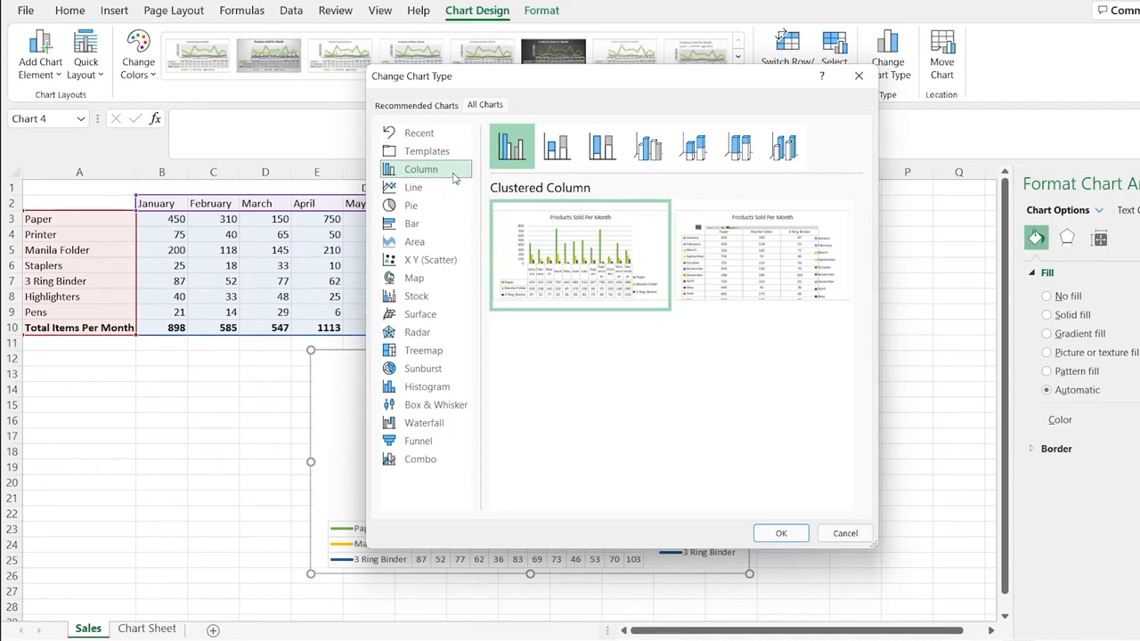
{"action": "left_click", "coordinate": [851, 531]}
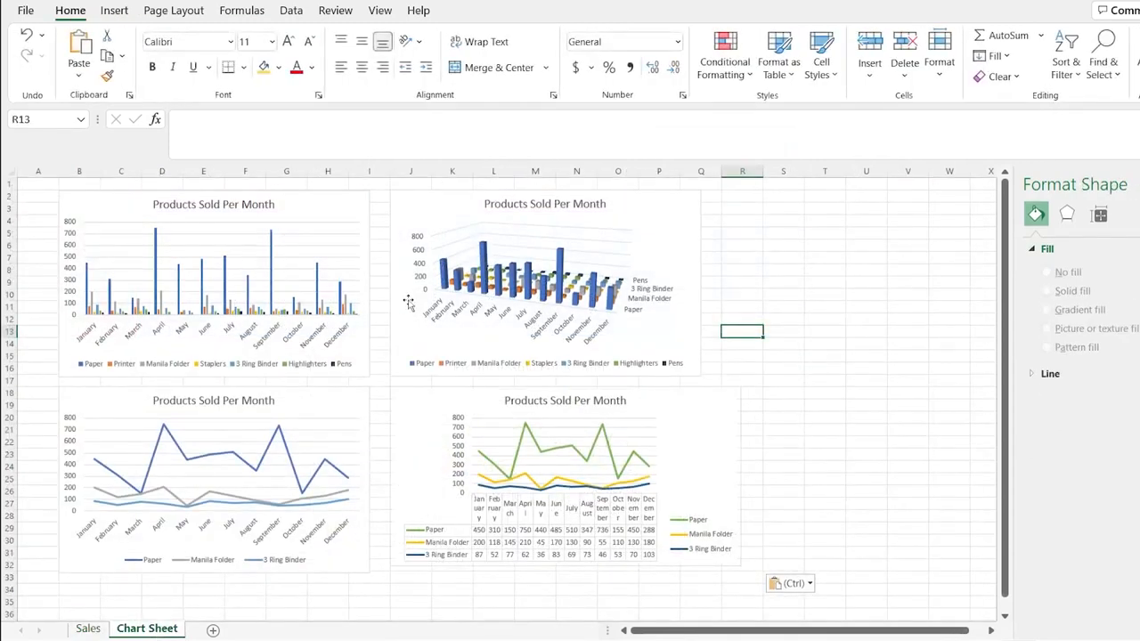